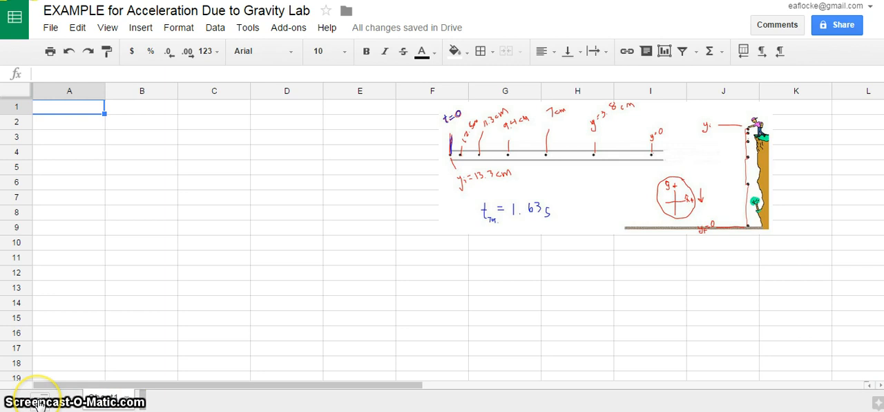
# Step: Add a second sheet to the spreadsheet and return to Sheet1
pyautogui.click(39, 402)
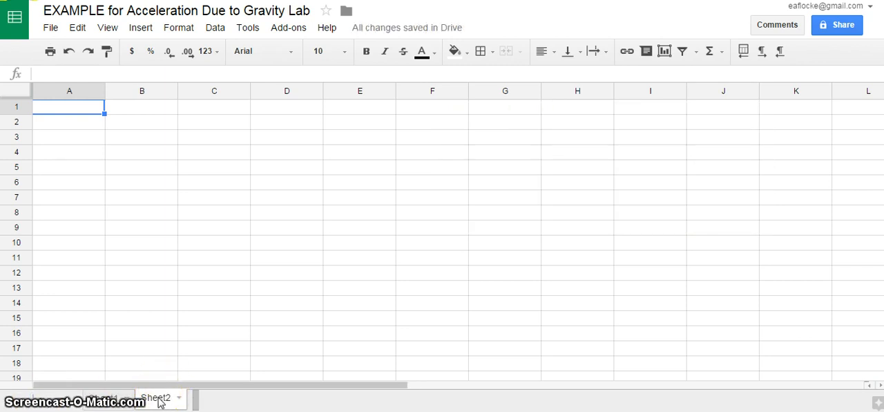
pyautogui.click(108, 405)
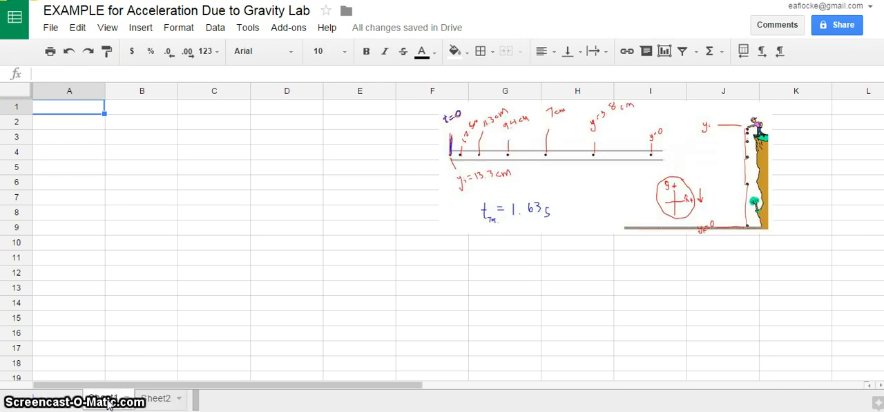
pyautogui.click(126, 400)
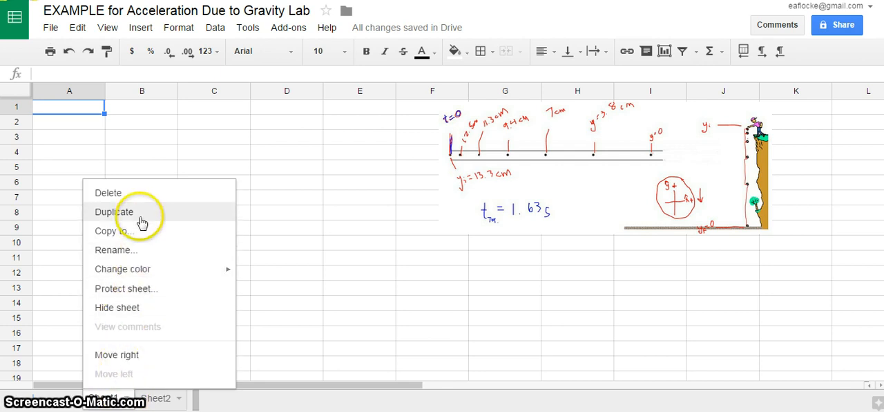
pyautogui.click(57, 337)
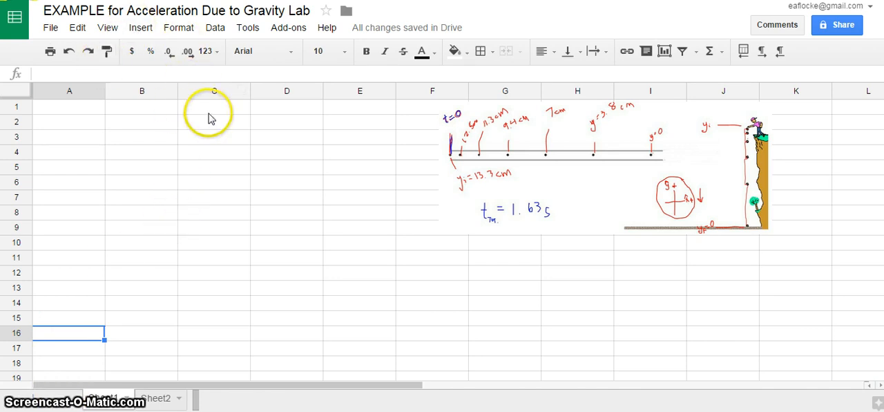
pyautogui.click(78, 112)
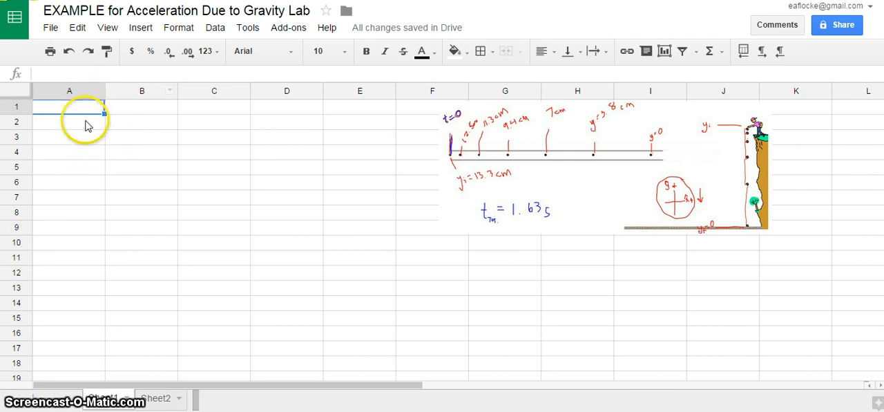
pyautogui.click(137, 134)
pyautogui.click(154, 183)
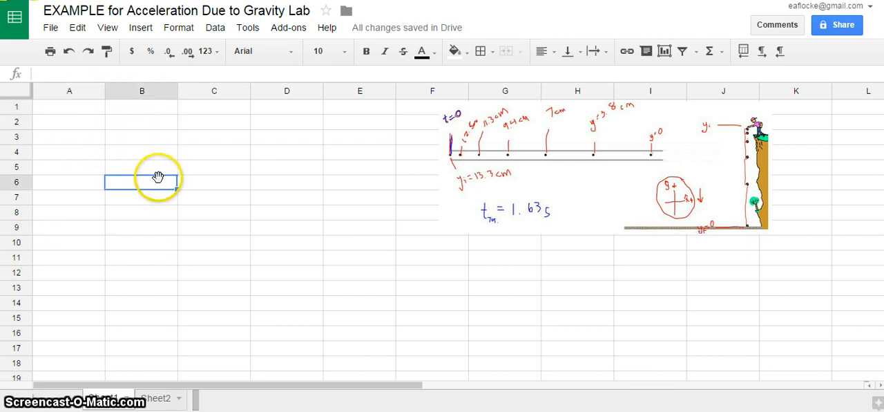
pyautogui.click(185, 184)
# Step: Enter the column headers "t (s)" in cell A1 and "y (cm)" in cell B1
pyautogui.click(62, 108)
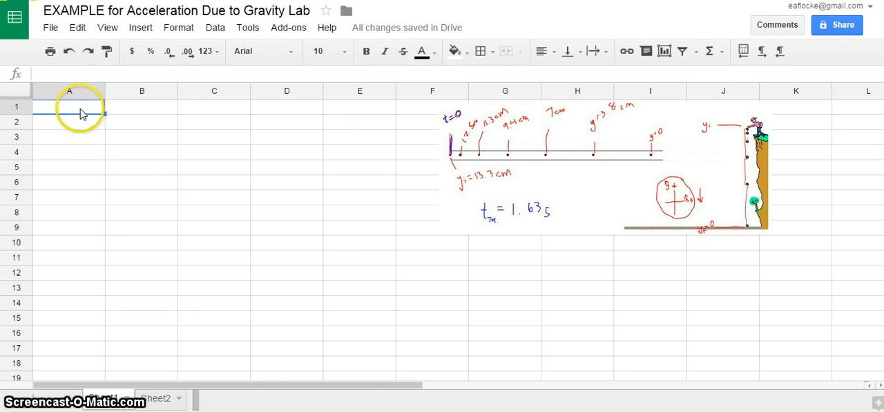
pyautogui.write('t (s')
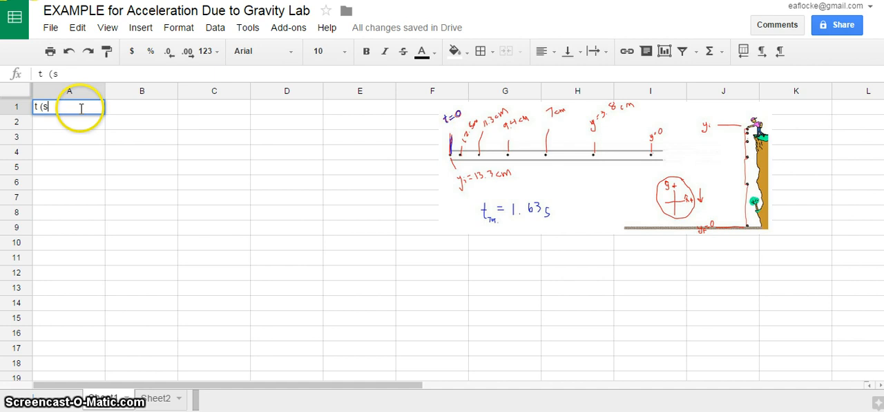
pyautogui.click(128, 137)
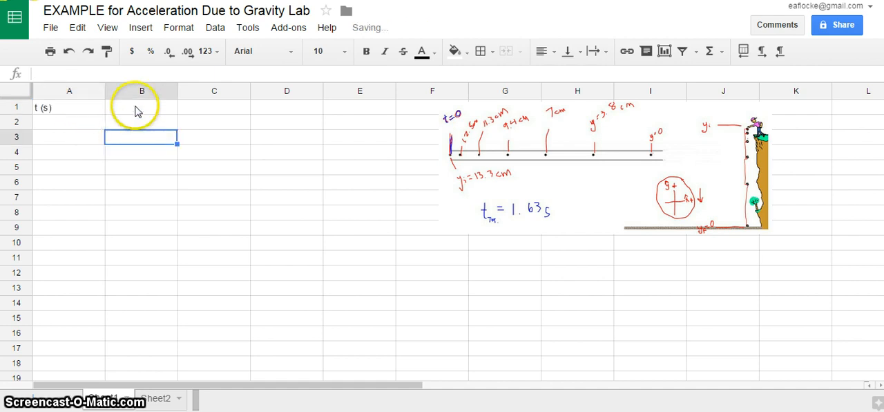
pyautogui.click(136, 109)
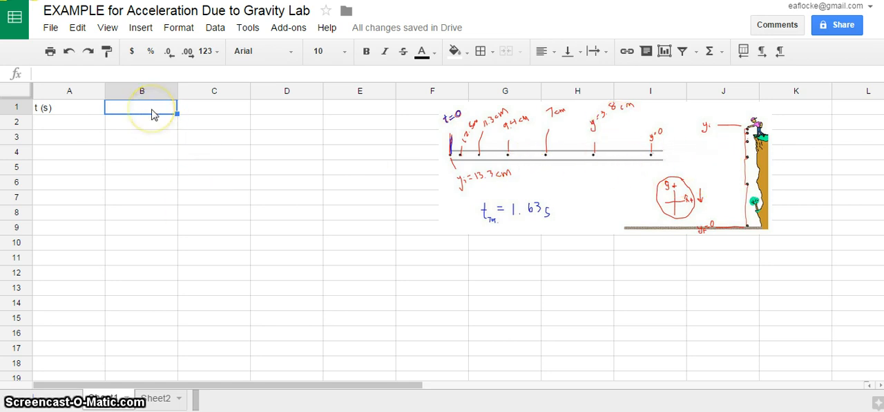
pyautogui.write('y')
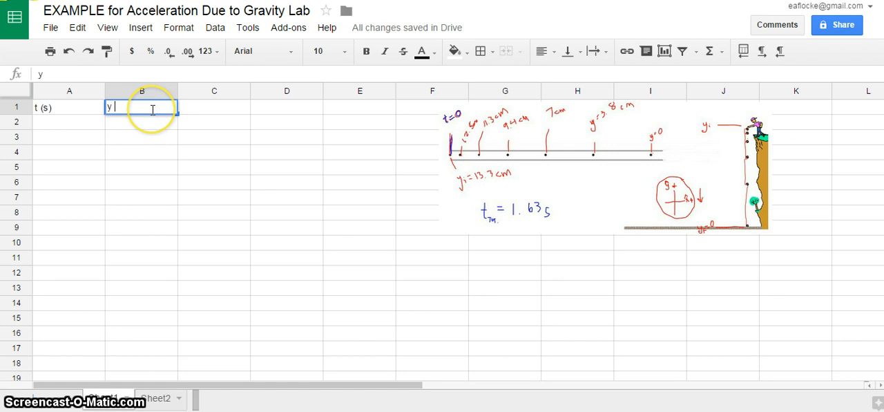
pyautogui.write(' (cm')
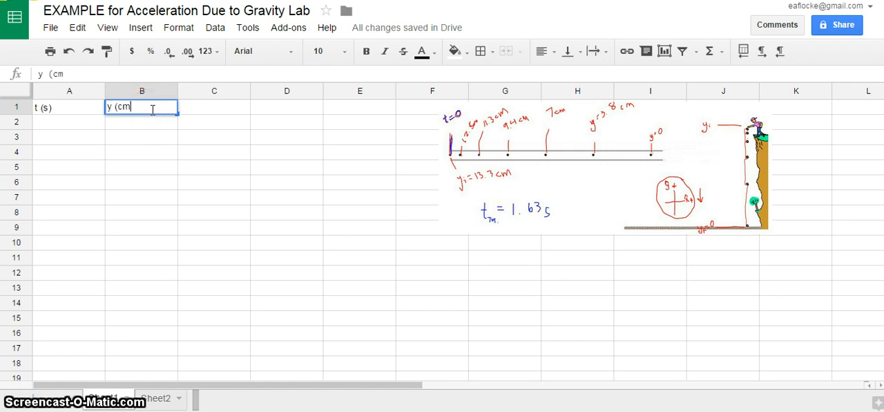
pyautogui.click(254, 179)
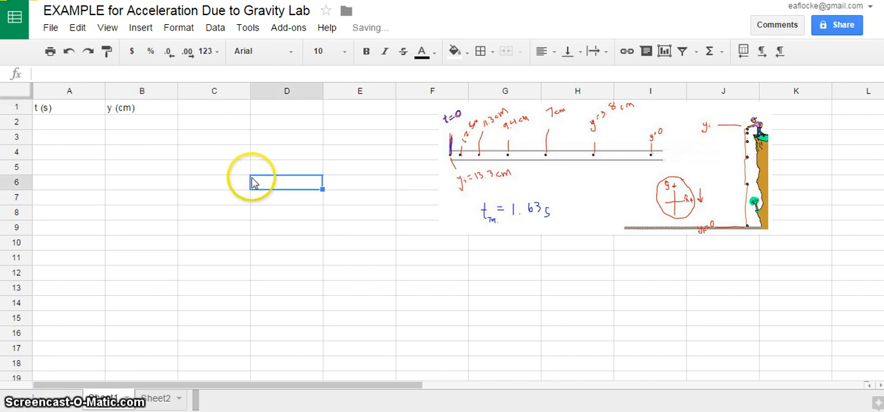
# Step: Enter the velocity column header "v (cm/s)" in cell C1
pyautogui.click(204, 109)
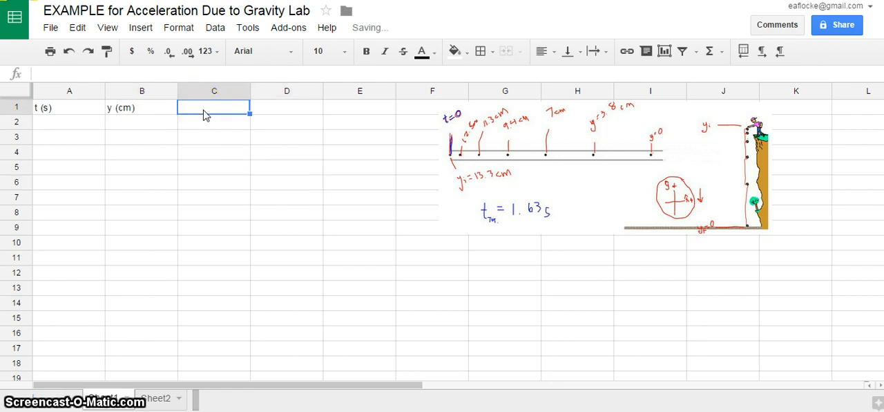
pyautogui.write('v')
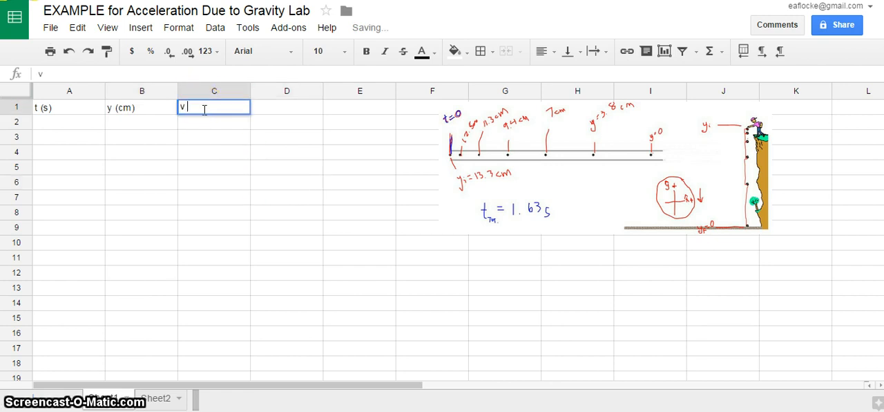
pyautogui.write(' (')
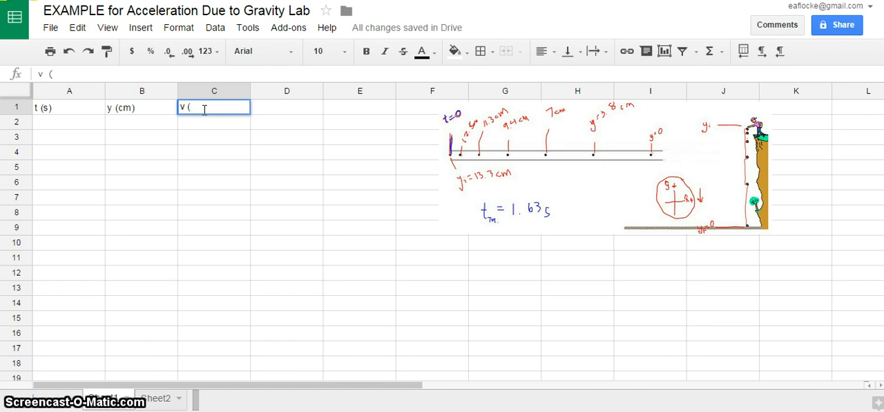
pyautogui.write('cm/s')
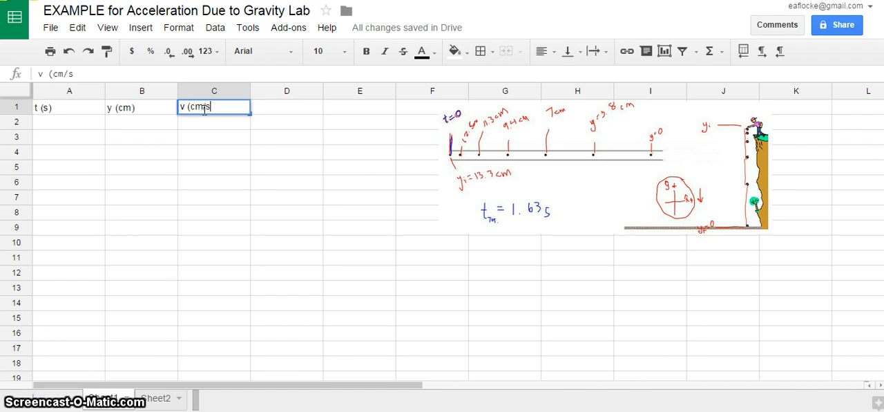
pyautogui.press('Tab')
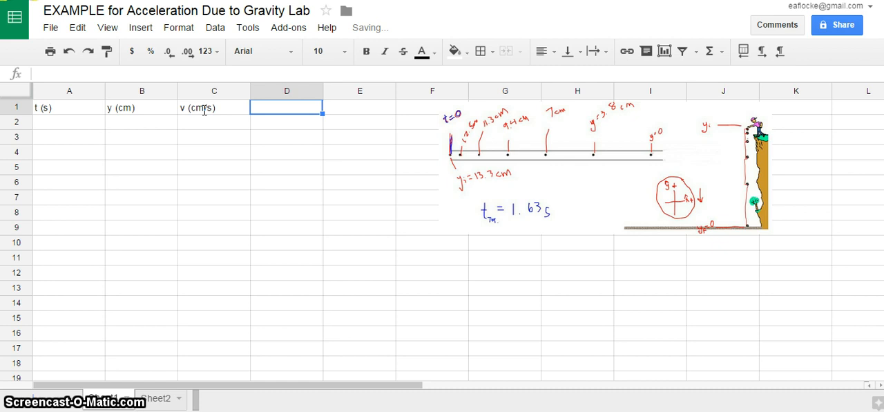
# Step: Enter the acceleration column header "a (cm/s^2)" in cell D1
pyautogui.write('a')
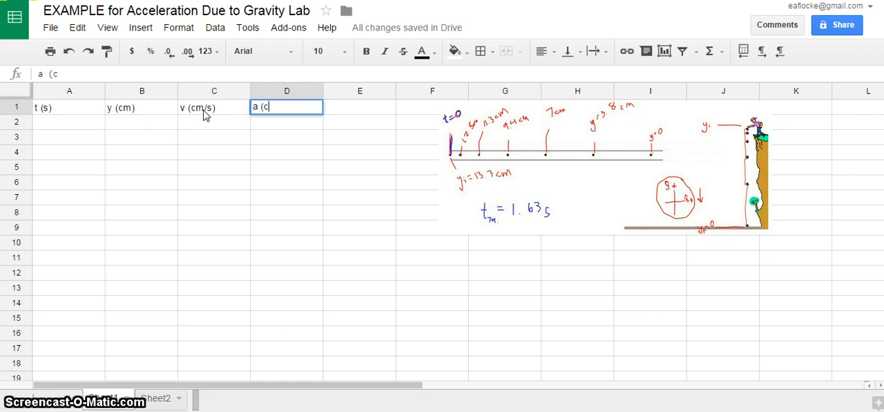
pyautogui.write('(cs')
pyautogui.press('BackSpace')
pyautogui.write('m/s^2')
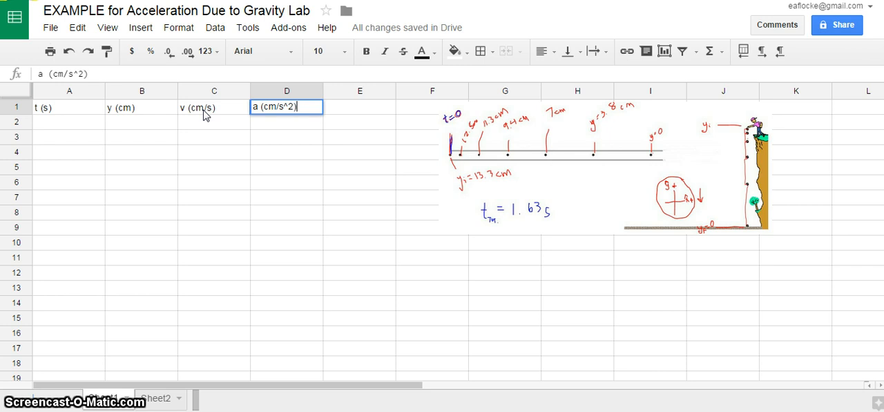
pyautogui.write(')')
pyautogui.click(288, 180)
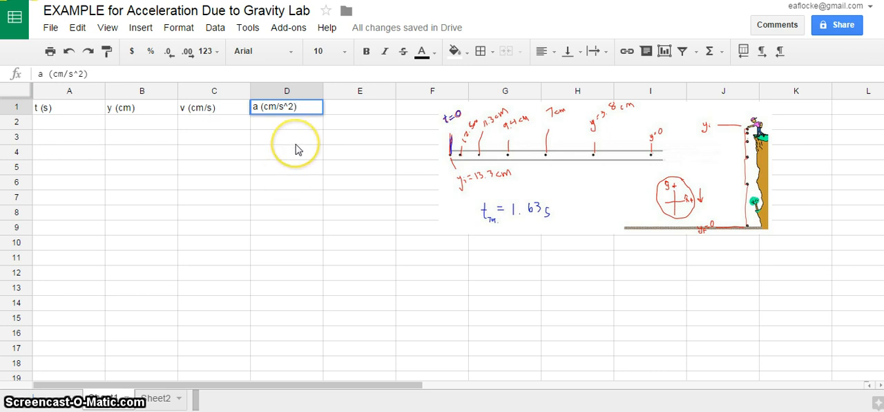
pyautogui.click(295, 147)
# Step: Enter 0 as the first time value in cell A2
pyautogui.click(115, 128)
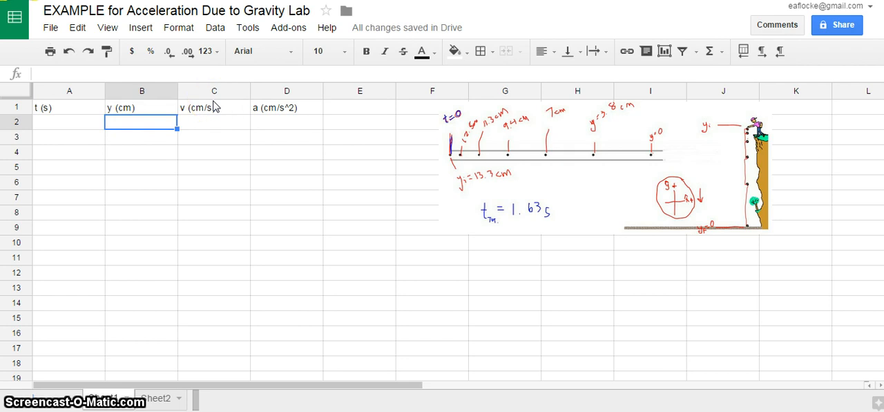
pyautogui.click(67, 123)
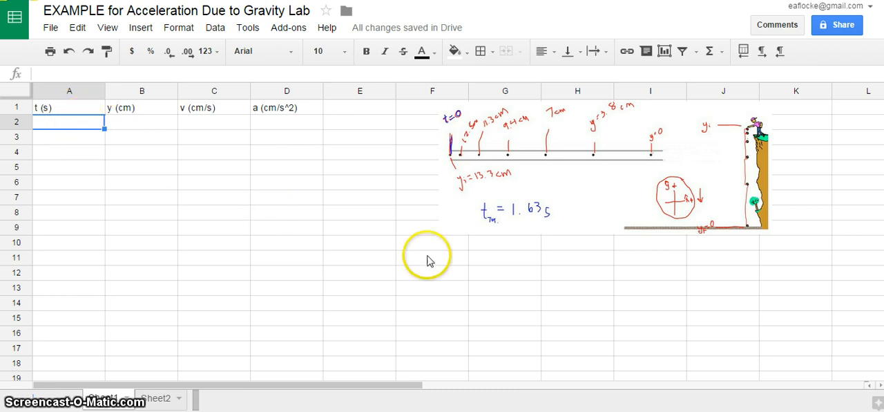
pyautogui.moveTo(519, 178); pyautogui.dragTo(564, 168)
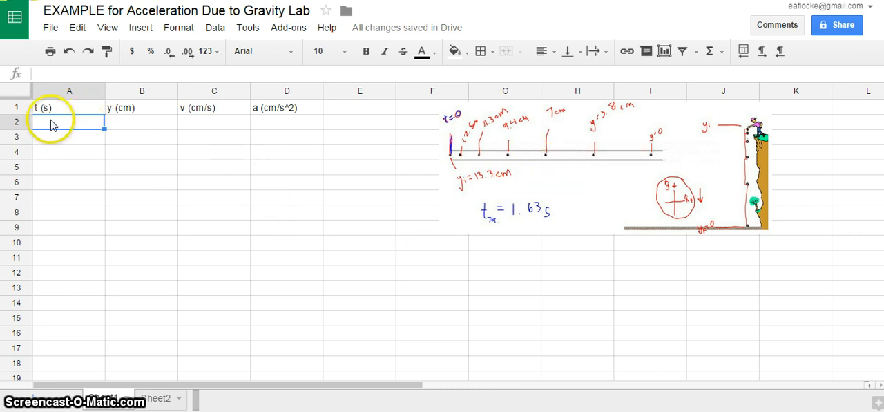
pyautogui.write('0')
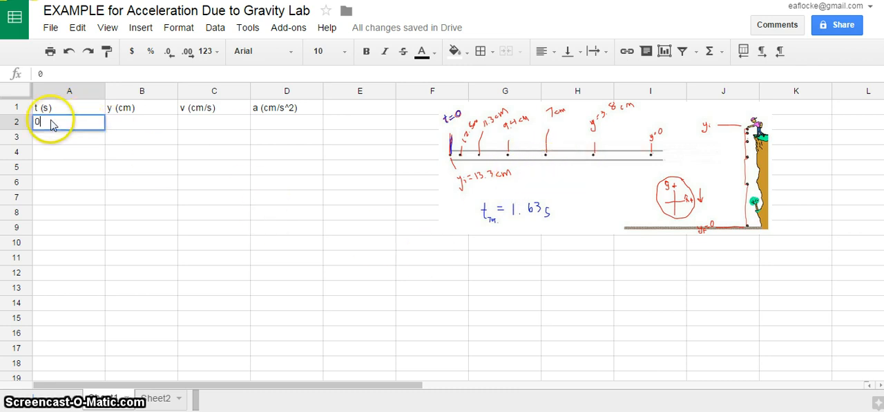
pyautogui.click(472, 305)
pyautogui.click(398, 247)
pyautogui.click(367, 199)
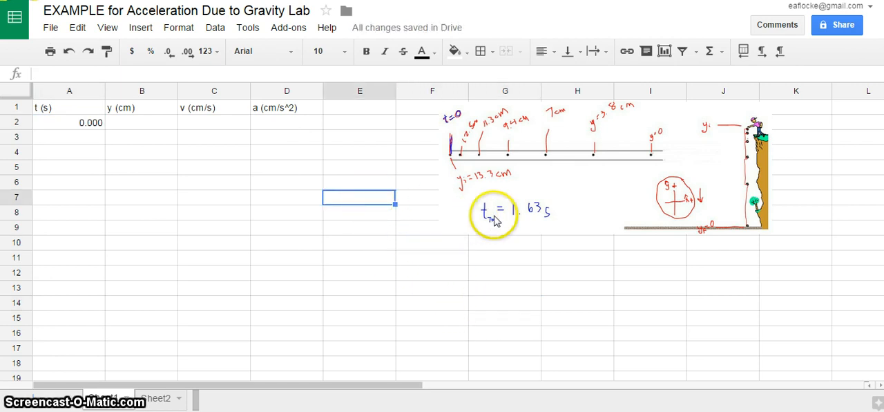
pyautogui.click(707, 257)
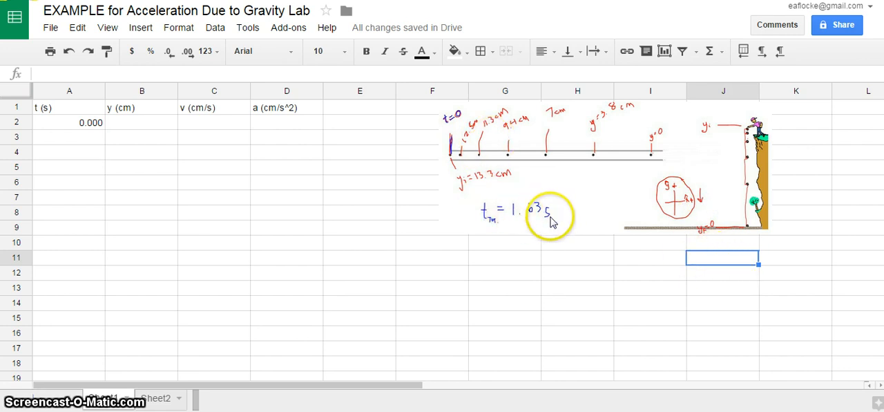
pyautogui.click(183, 168)
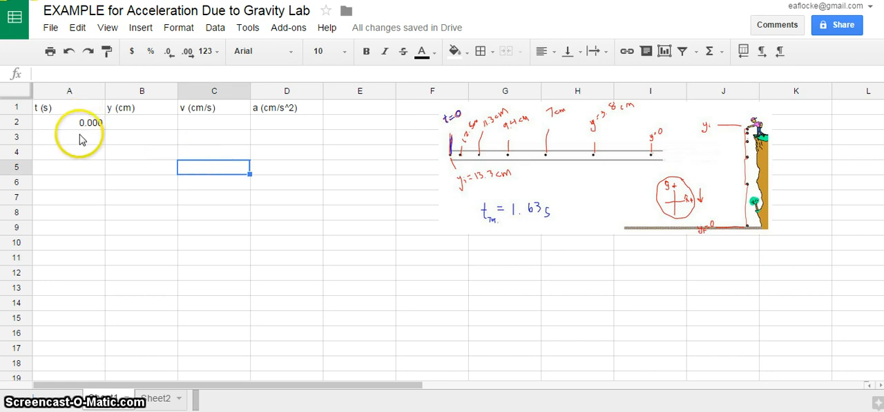
pyautogui.click(79, 138)
pyautogui.click(82, 170)
pyautogui.click(83, 123)
pyautogui.click(92, 139)
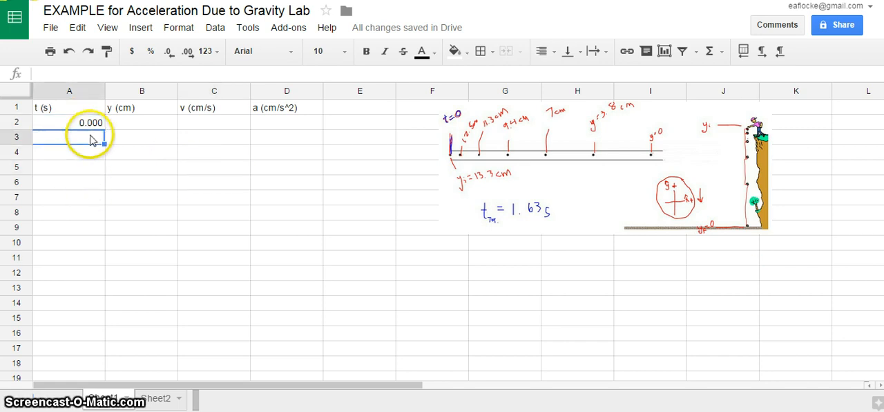
# Step: Calculate the time interval between dots in cell I12, below the diagram, with the formula =1.63/7
pyautogui.click(663, 278)
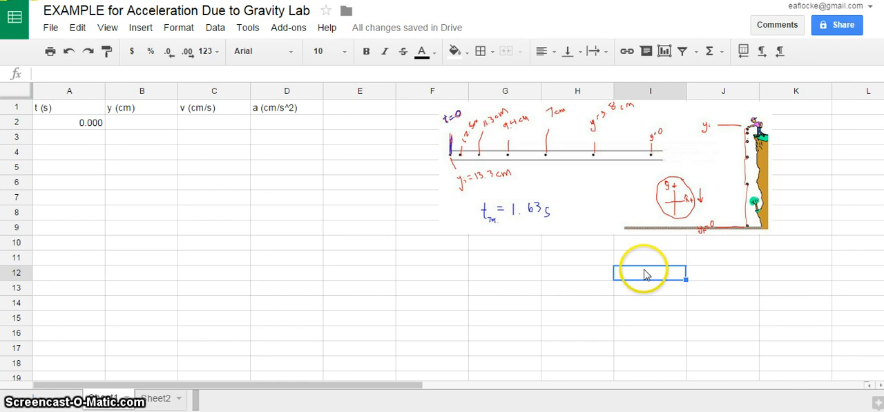
pyautogui.write('=')
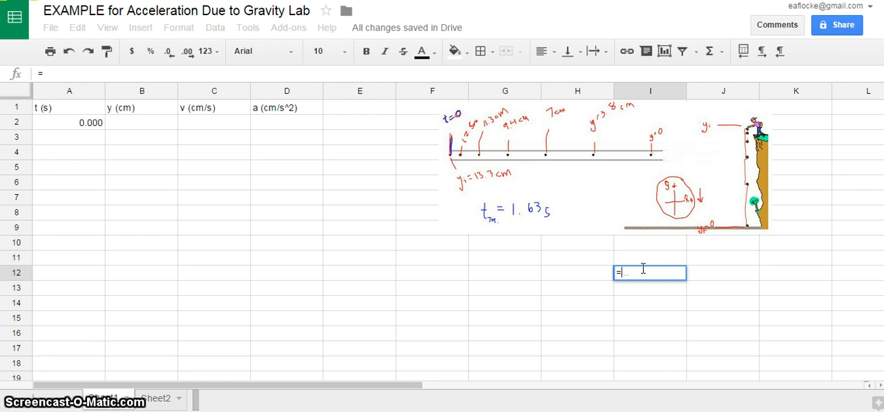
pyautogui.write('1.63')
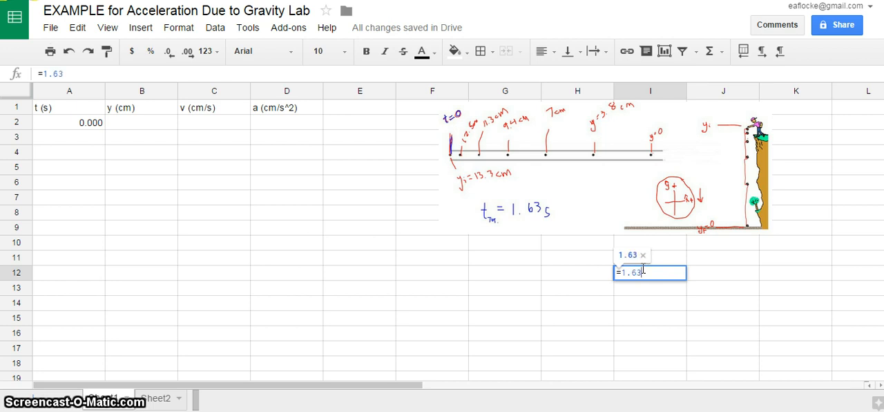
pyautogui.write('/')
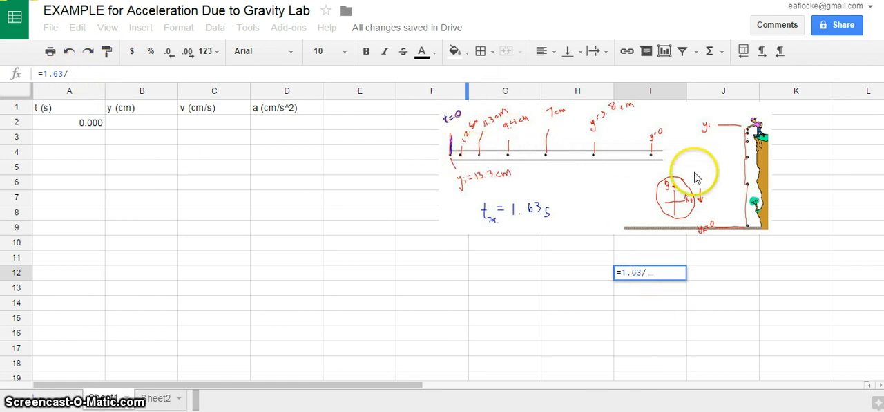
pyautogui.write('7')
pyautogui.press('Return')
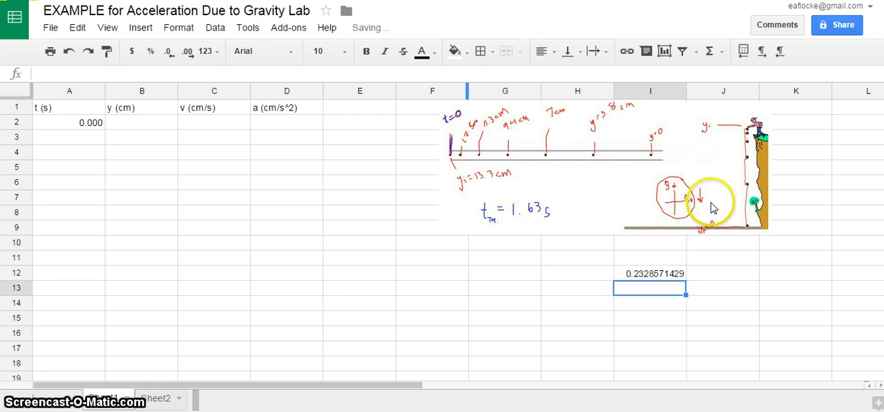
pyautogui.click(722, 278)
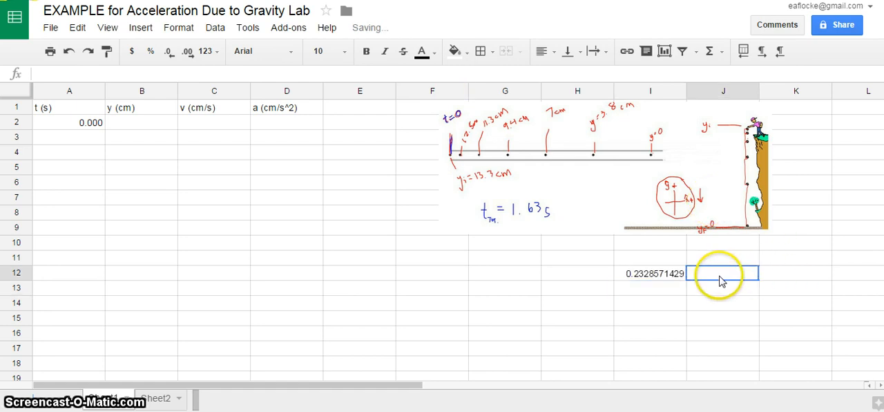
# Step: Reduce the time interval in cell I12 to three decimal places
pyautogui.click(681, 277)
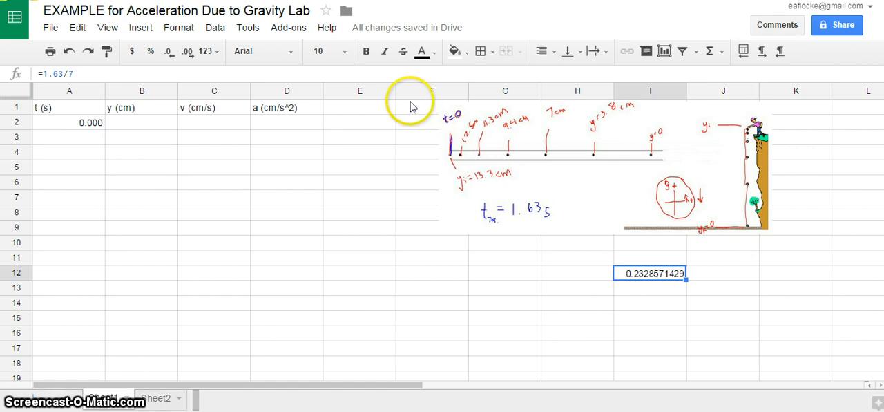
pyautogui.click(625, 334)
pyautogui.click(656, 274)
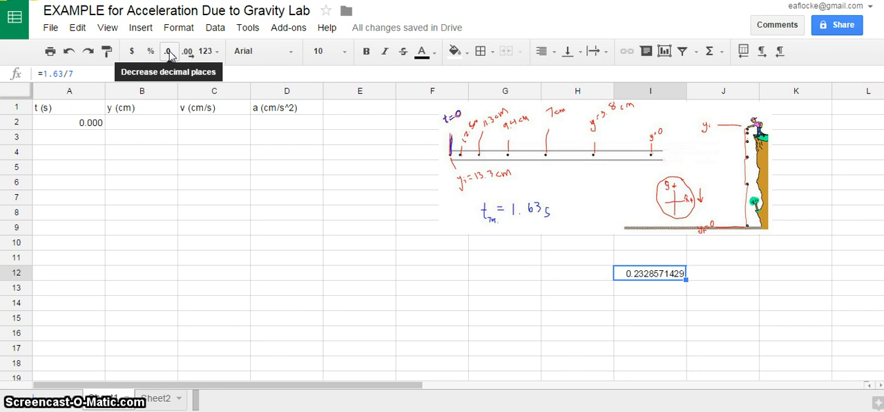
pyautogui.click(169, 54)
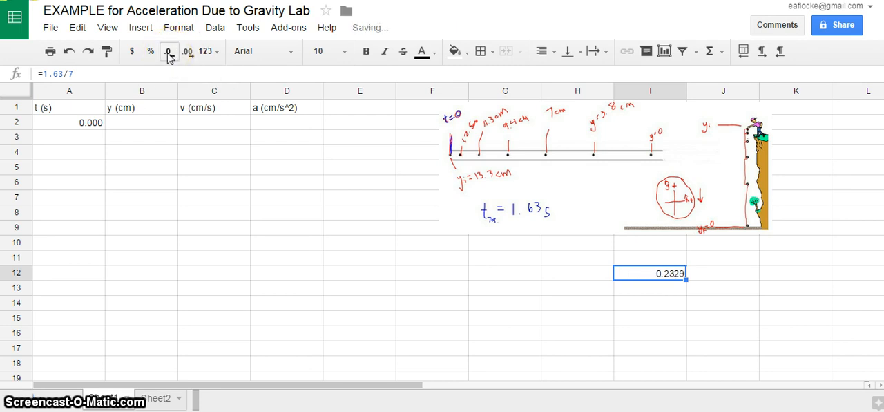
pyautogui.moveTo(634, 374); pyautogui.dragTo(643, 363)
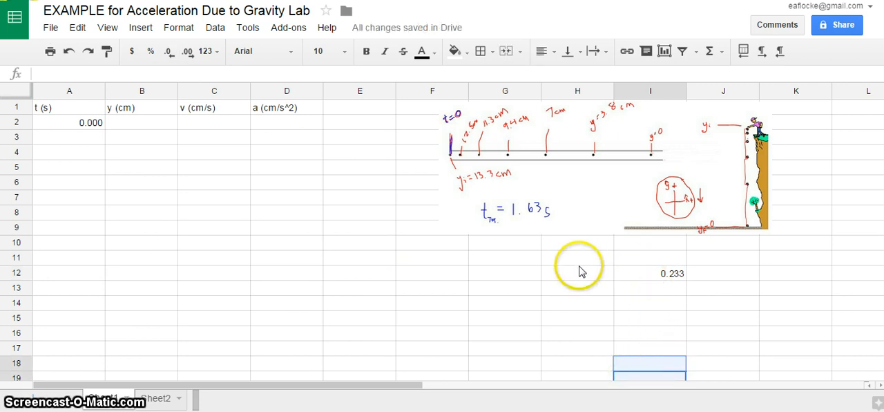
# Step: Copy the time interval with its formula from cell I12 into cell A3
pyautogui.click(49, 138)
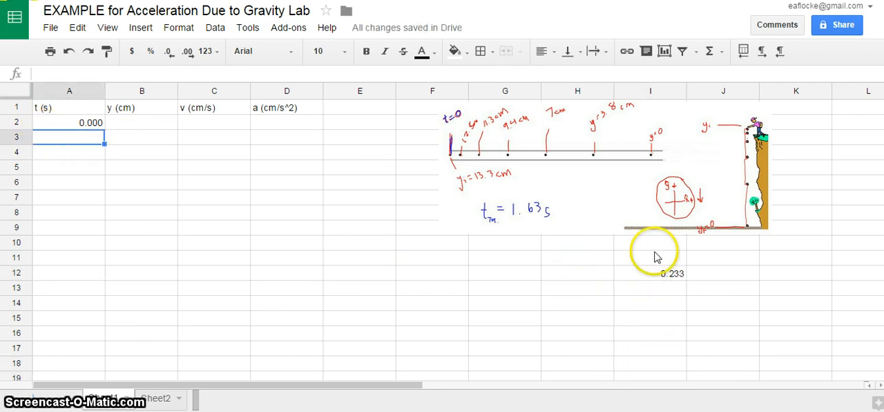
pyautogui.click(673, 275)
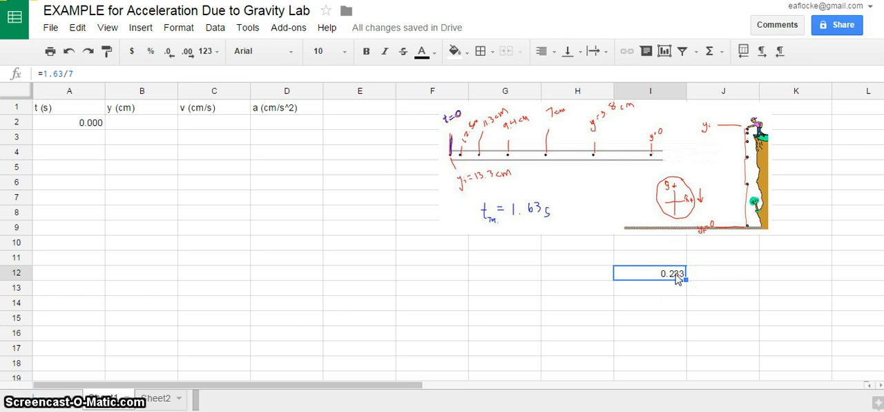
pyautogui.rightClick(677, 278)
pyautogui.click(718, 58)
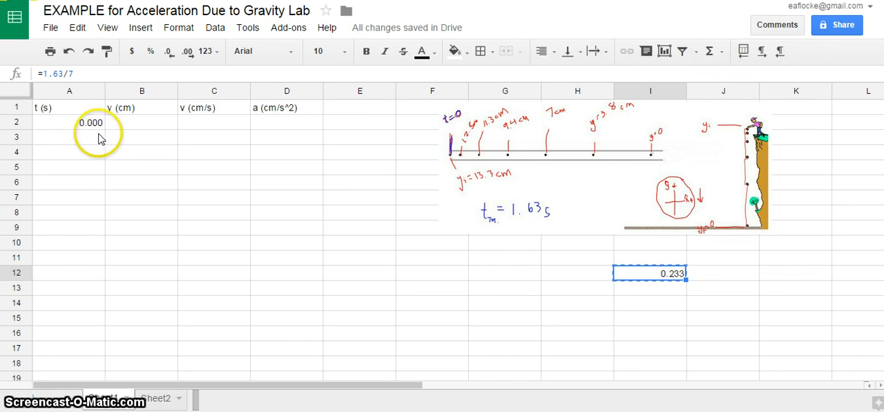
pyautogui.click(98, 139)
pyautogui.rightClick(99, 139)
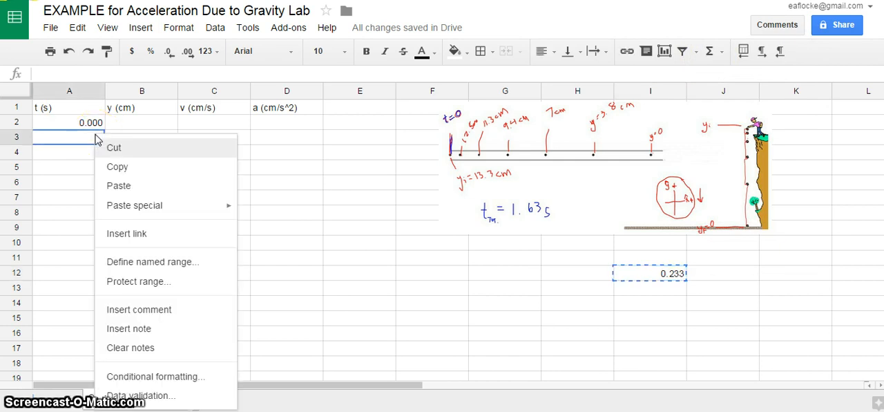
pyautogui.click(125, 187)
pyautogui.click(213, 185)
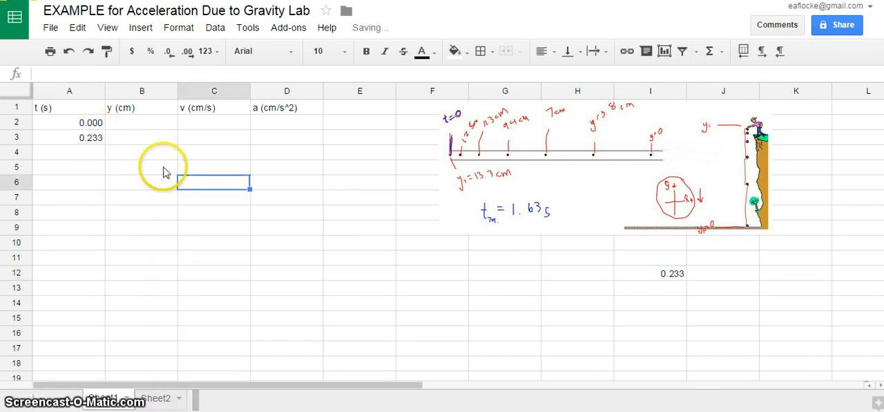
pyautogui.click(83, 140)
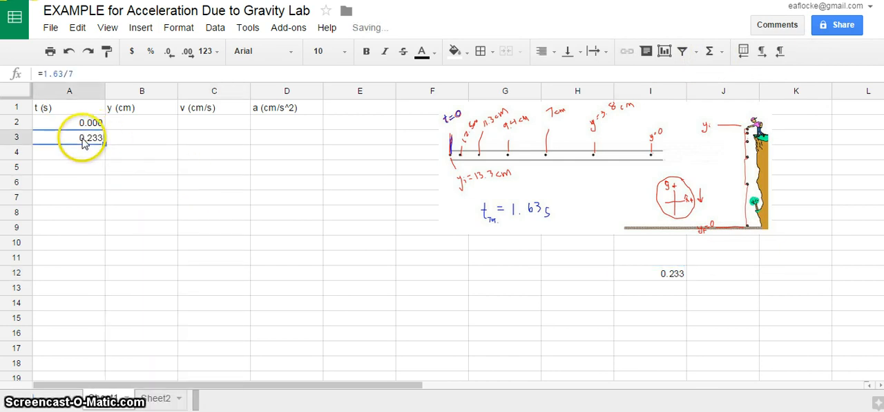
# Step: Try to extend the time series from cells A2:A3 down to A9, and undo the fill
pyautogui.click(155, 164)
pyautogui.click(86, 139)
pyautogui.keyDown('shift'); pyautogui.click(87, 123); pyautogui.keyUp('shift')
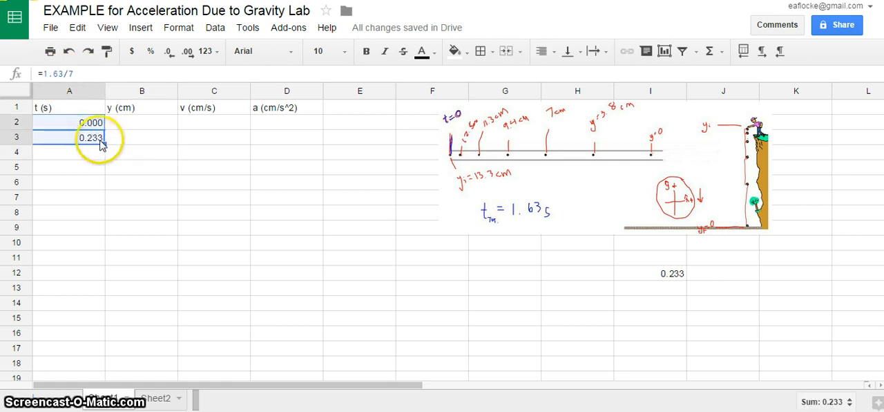
pyautogui.moveTo(105, 144); pyautogui.dragTo(104, 237)
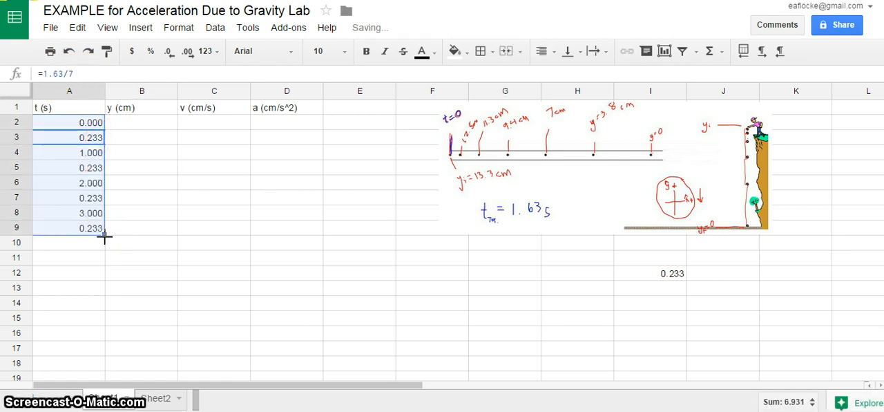
pyautogui.hotkey('ctrl', 'z')
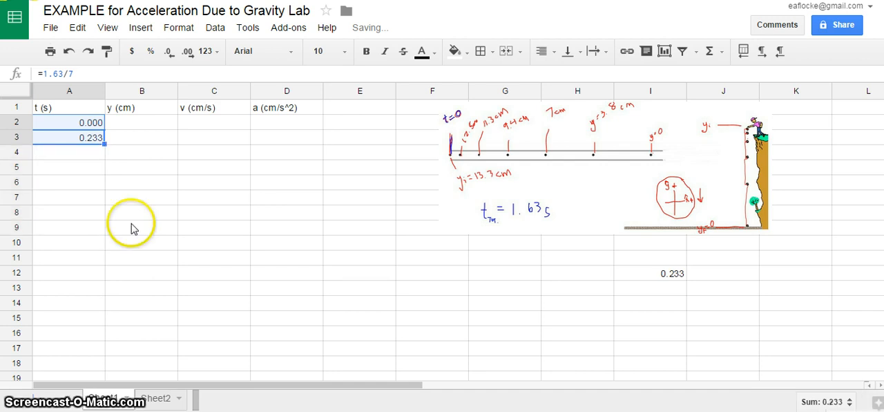
# Step: Clear the pasted formula from cell A3
pyautogui.click(136, 226)
pyautogui.click(96, 144)
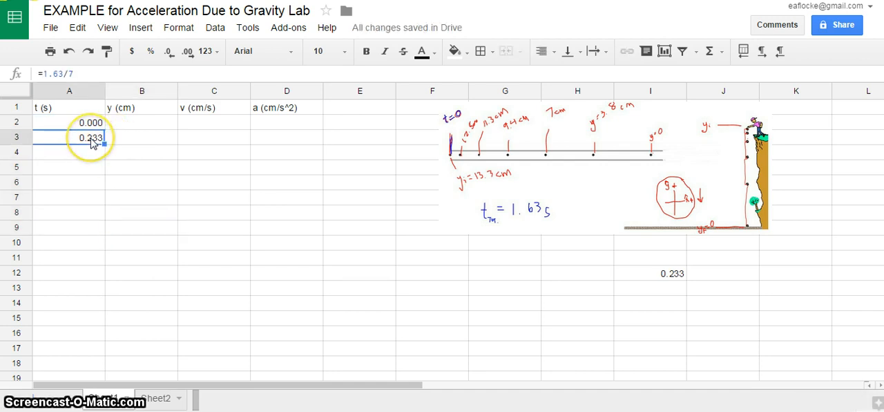
pyautogui.press('Delete')
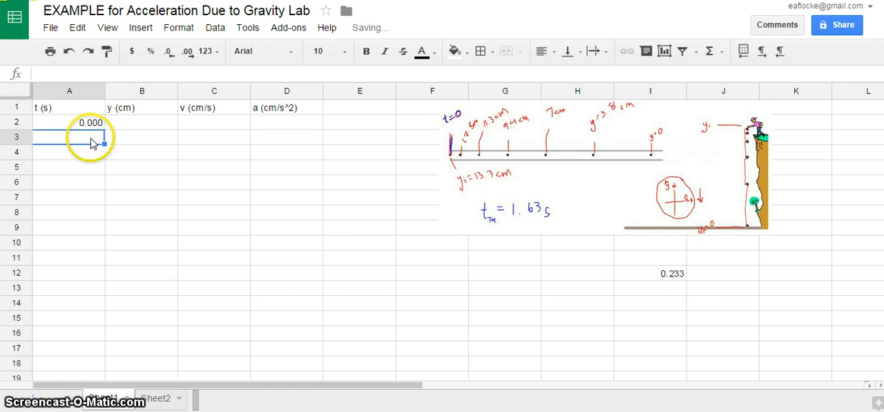
# Step: Copy the time interval from cell I12 into cell A3 as a value only, and check its content
pyautogui.click(640, 274)
pyautogui.rightClick(640, 273)
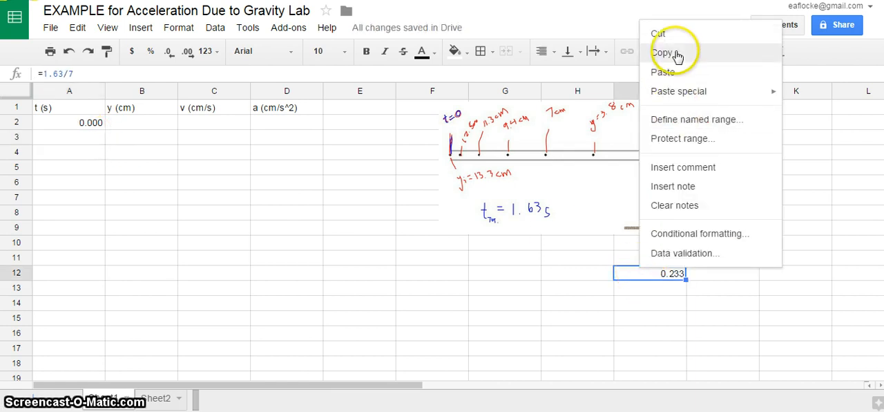
pyautogui.click(664, 53)
pyautogui.rightClick(90, 143)
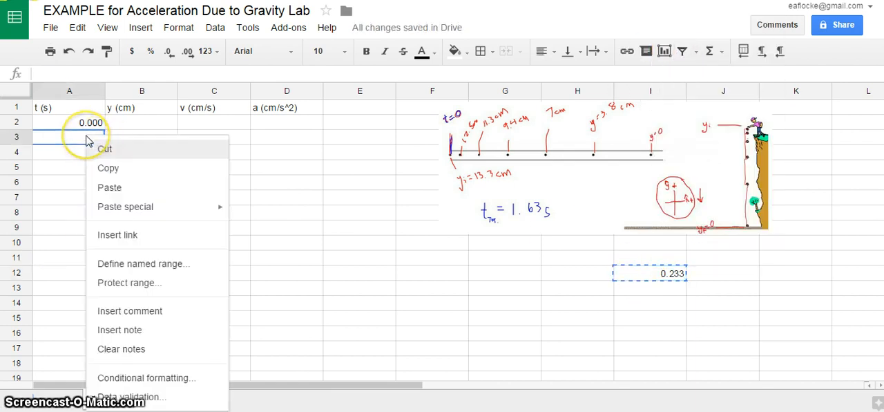
pyautogui.moveTo(199, 206)
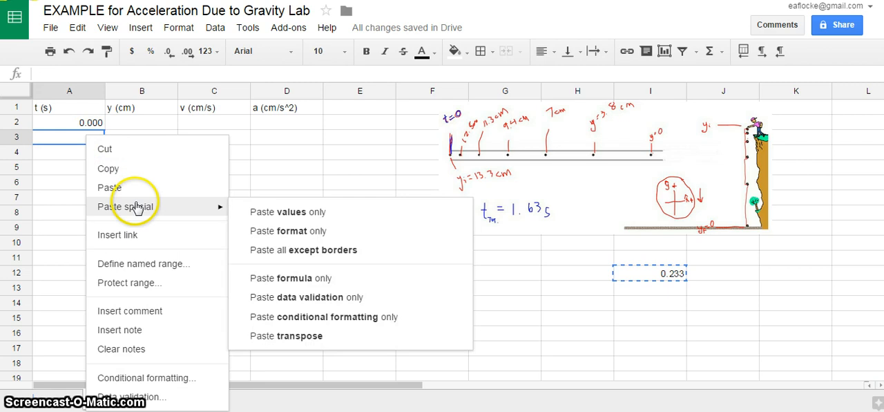
pyautogui.click(298, 215)
pyautogui.click(71, 71)
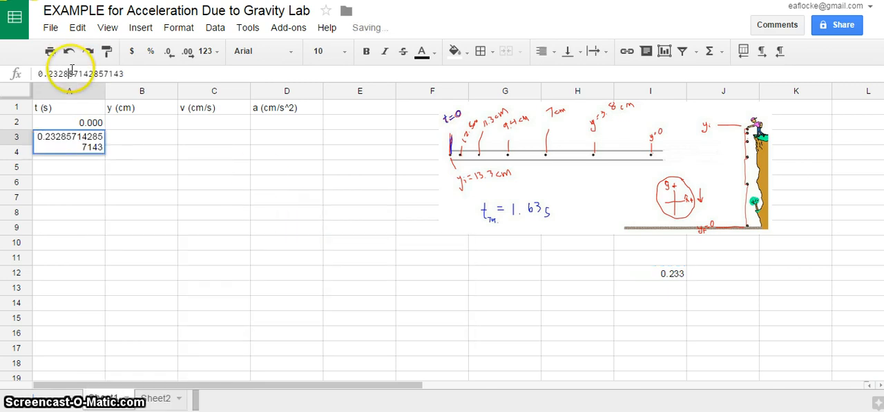
pyautogui.click(192, 153)
pyautogui.click(99, 137)
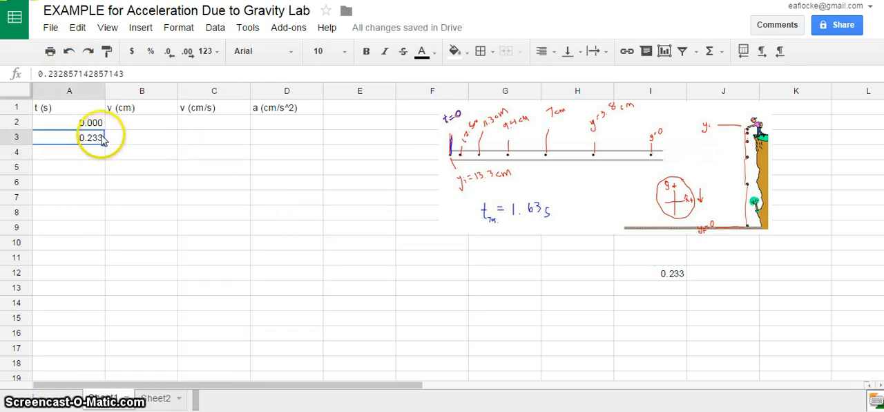
pyautogui.click(119, 73)
# Step: Reduce the time values in column A to no decimal places and restore three decimal places
pyautogui.click(67, 90)
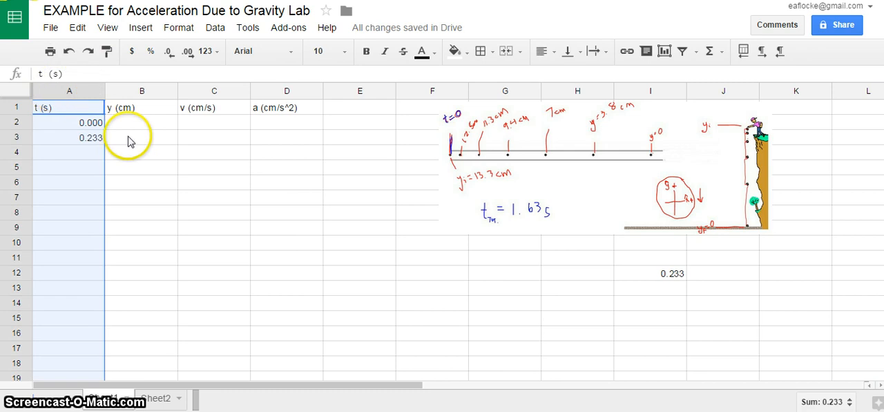
pyautogui.click(169, 53)
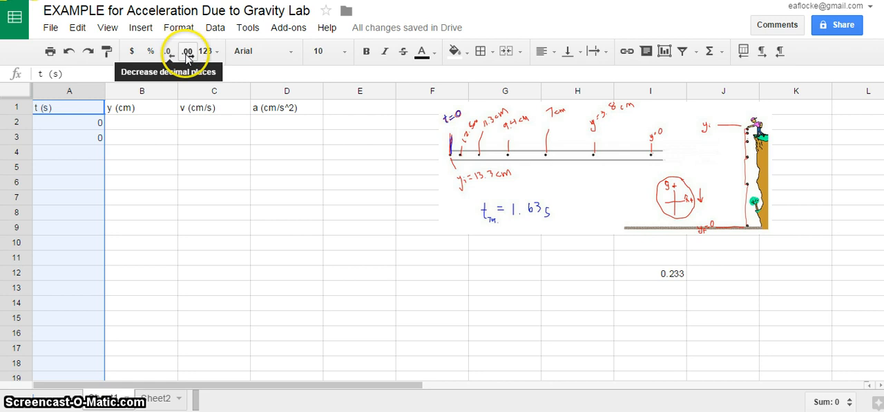
pyautogui.click(189, 56)
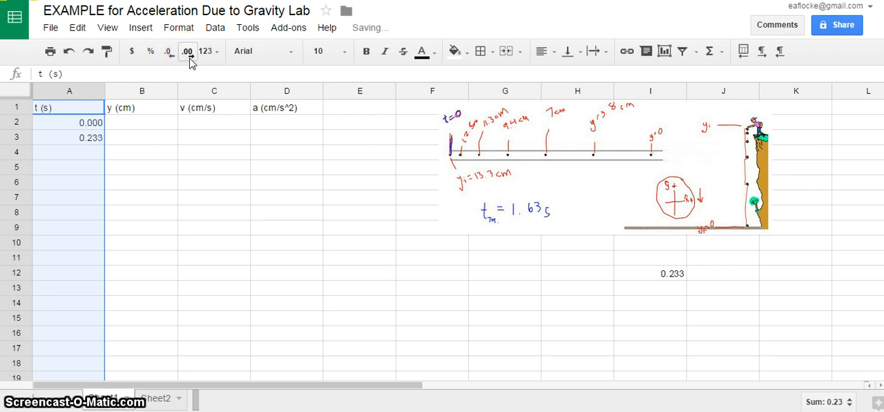
pyautogui.click(226, 252)
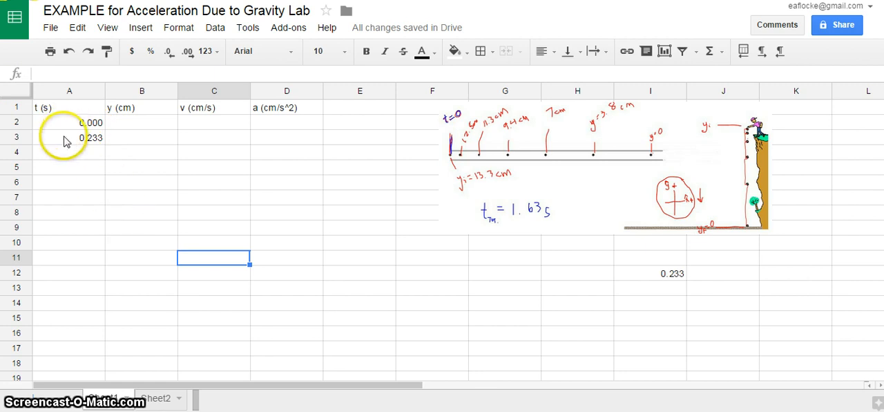
# Step: Extend the time series from cells A2:A3 down to A9 by autofill
pyautogui.click(62, 140)
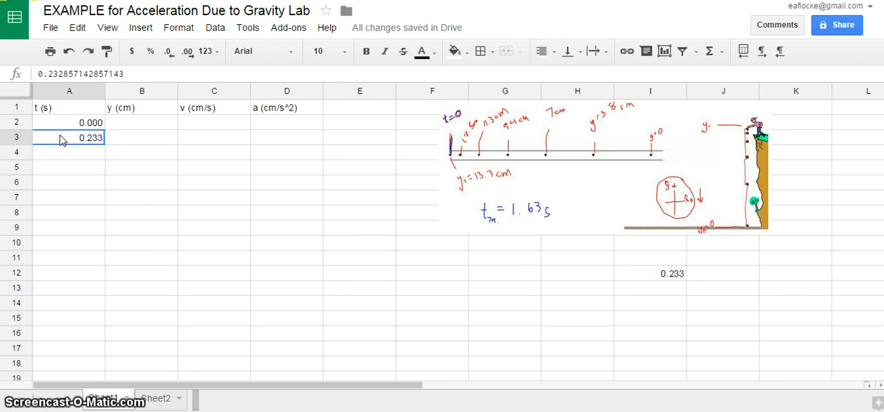
pyautogui.moveTo(60, 135); pyautogui.dragTo(60, 128)
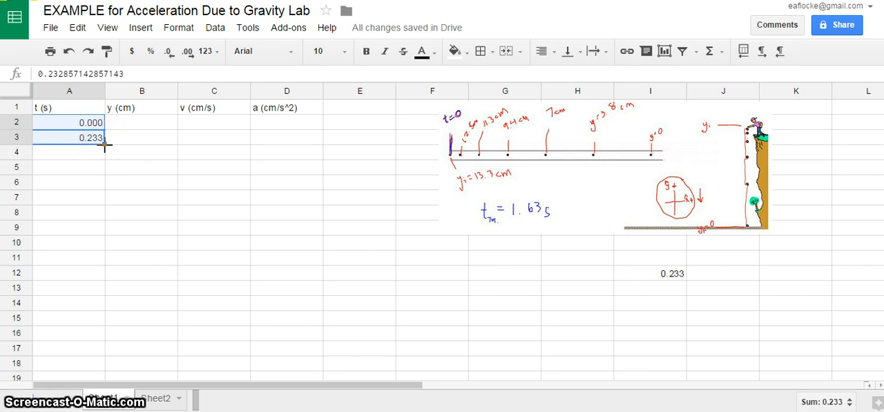
pyautogui.moveTo(104, 145); pyautogui.dragTo(99, 222)
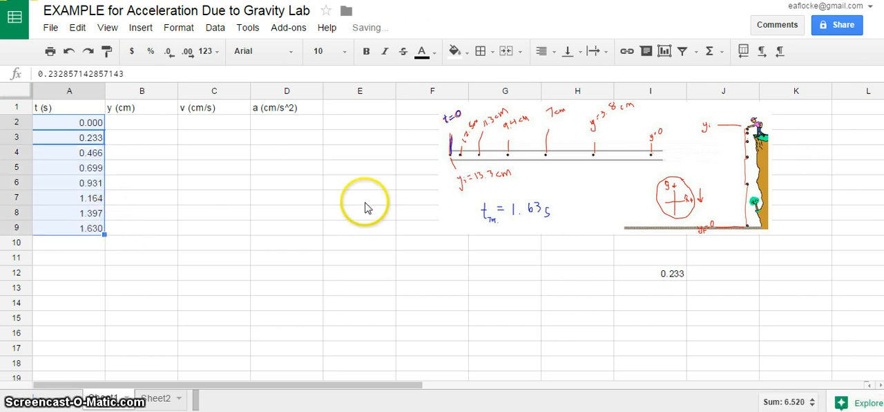
pyautogui.click(112, 242)
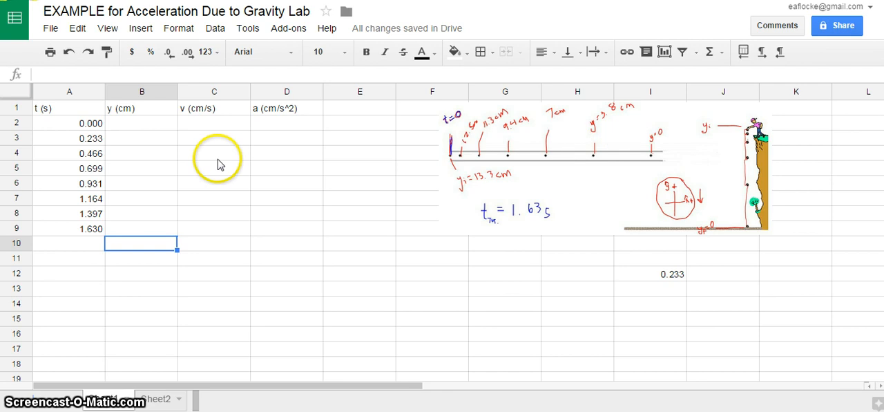
pyautogui.click(203, 262)
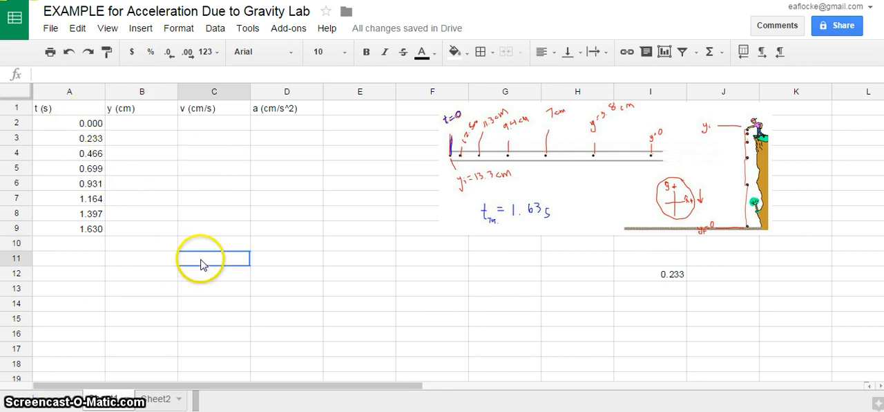
pyautogui.click(128, 126)
pyautogui.click(140, 141)
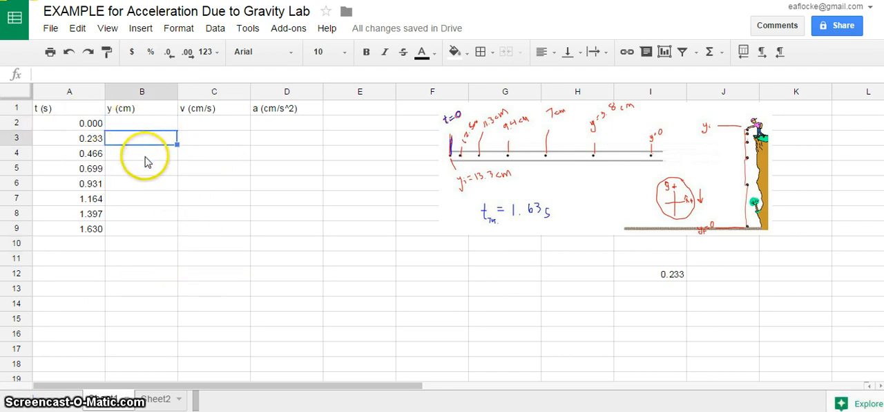
pyautogui.click(144, 155)
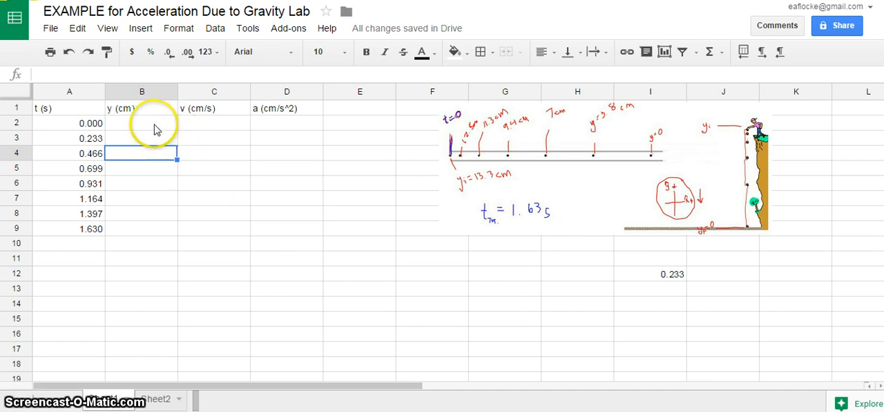
# Step: Enter the last three positions in the y column: 0 in B9, 3.8 in B8 and 7 in B7
pyautogui.click(119, 231)
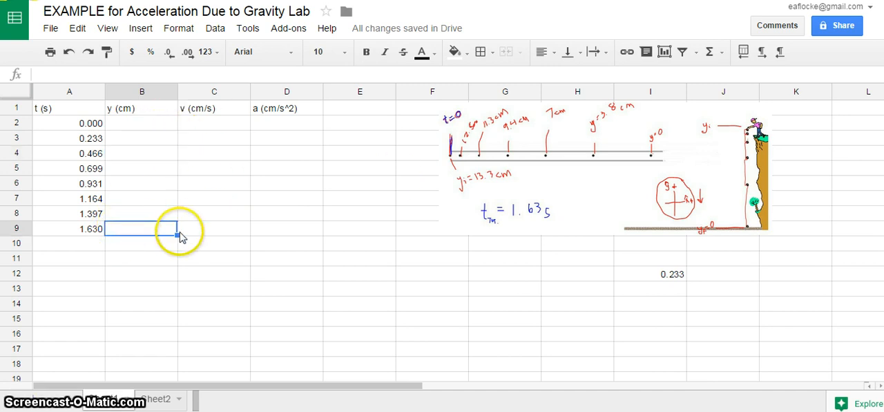
pyautogui.click(147, 216)
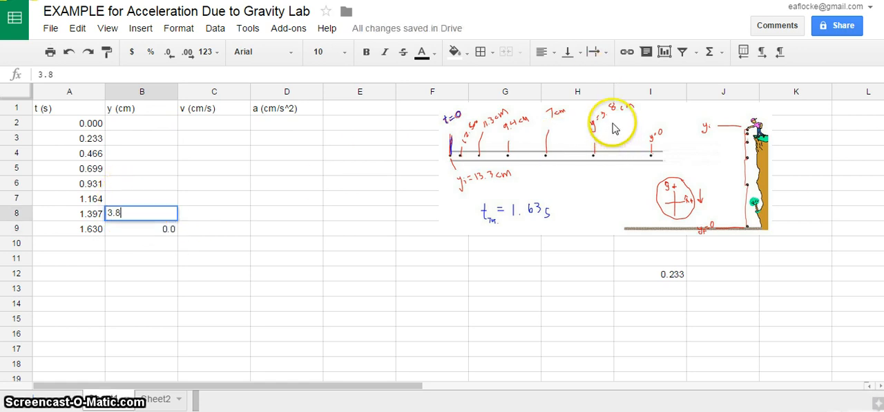
pyautogui.click(267, 195)
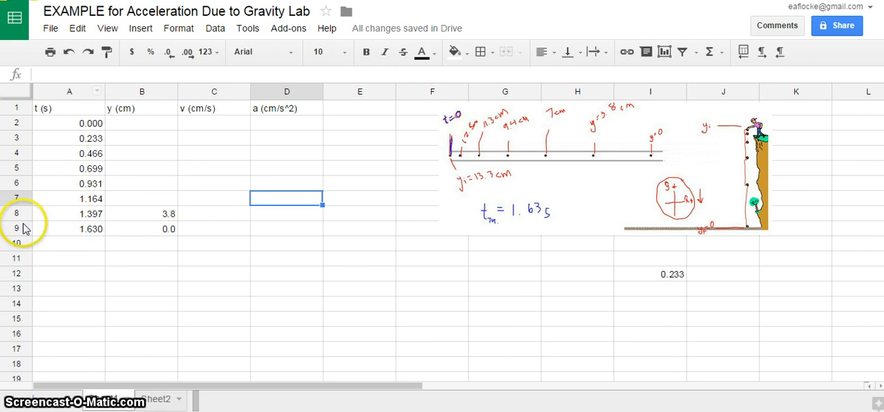
pyautogui.click(127, 199)
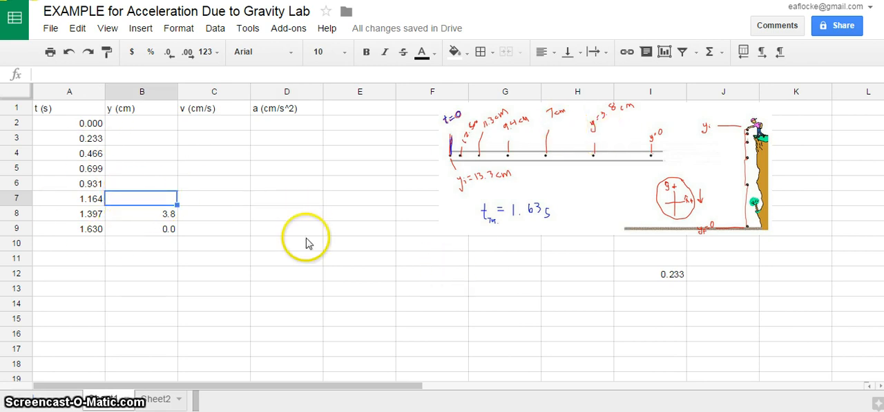
pyautogui.click(243, 215)
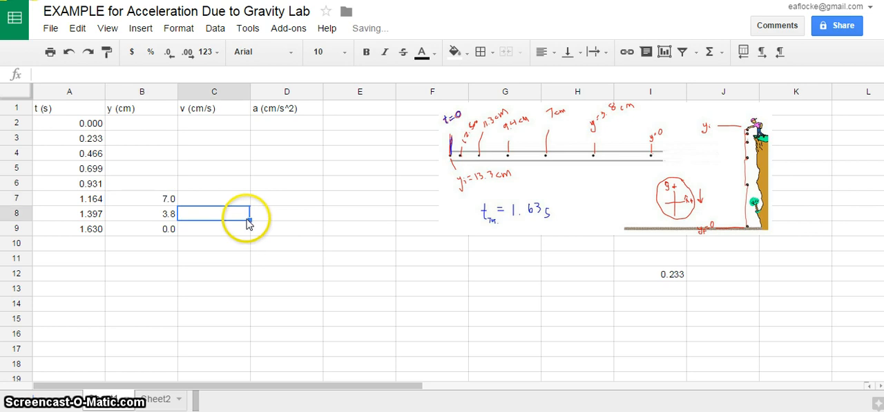
# Step: Enter the position values 9.4 in cell B5 and 11.3 in cell B4
pyautogui.click(143, 185)
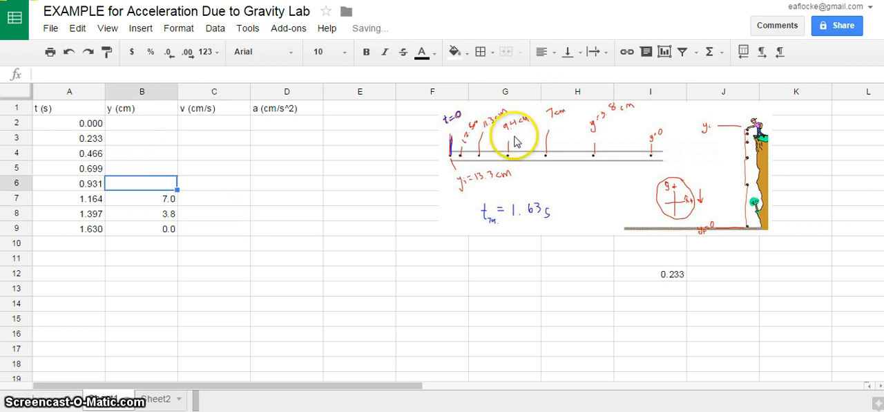
pyautogui.click(162, 170)
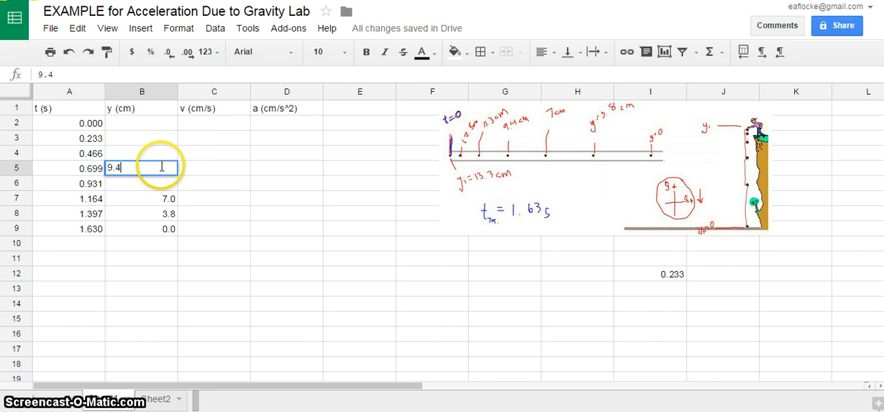
pyautogui.click(158, 154)
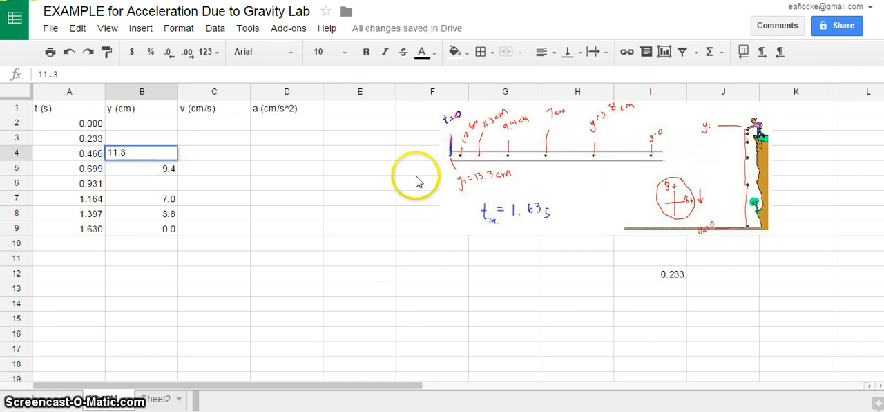
pyautogui.click(147, 143)
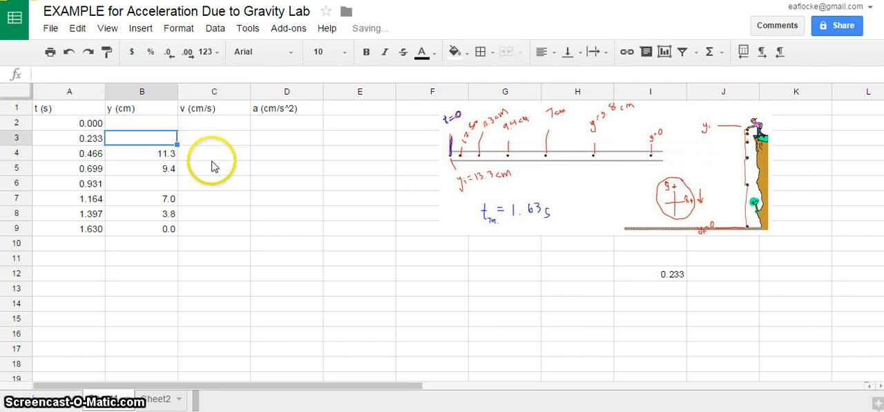
# Step: Move the two values in cells B4:B5 down one row to B5:B6
pyautogui.click(166, 182)
pyautogui.click(205, 173)
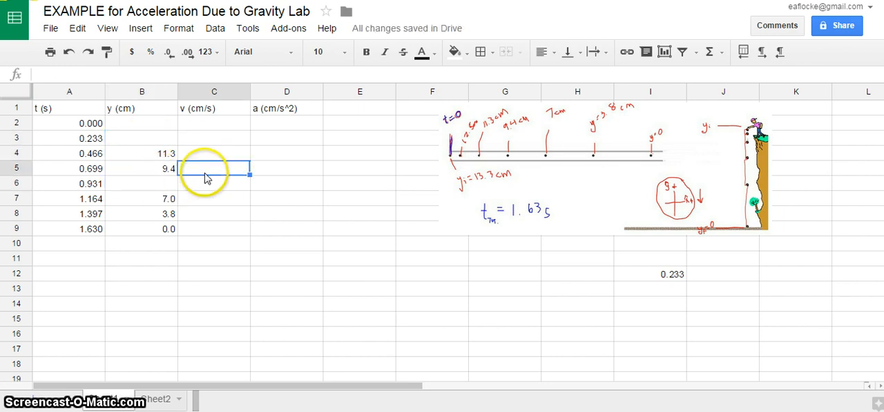
pyautogui.click(159, 152)
pyautogui.moveTo(159, 155); pyautogui.dragTo(159, 172)
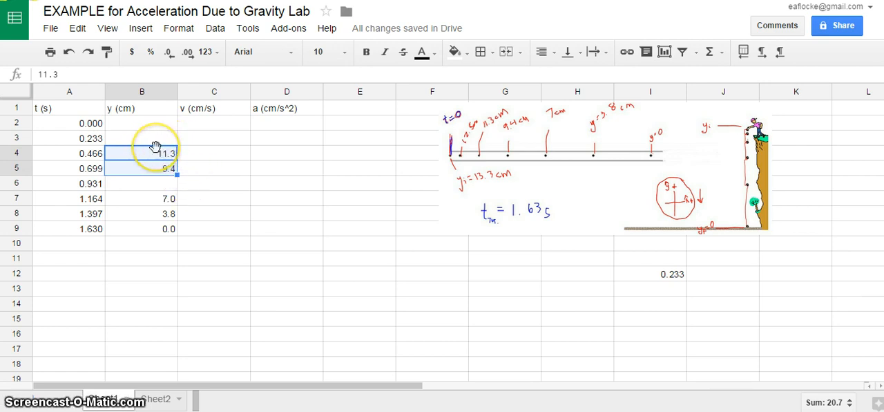
pyautogui.moveTo(158, 178); pyautogui.dragTo(159, 177)
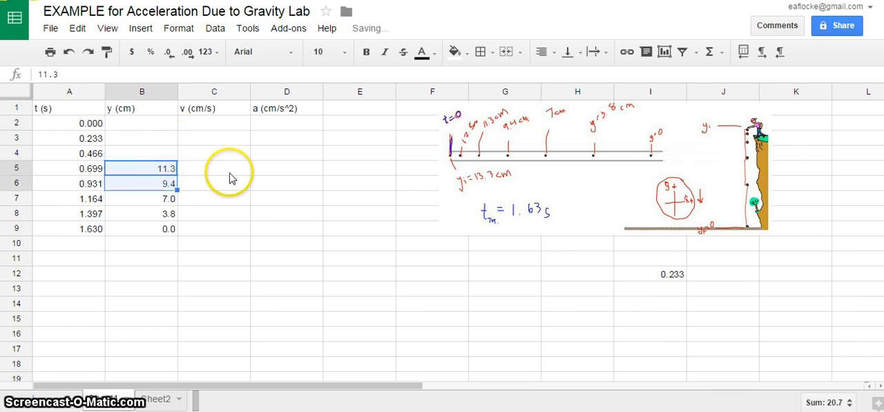
pyautogui.click(231, 176)
# Step: Enter the position values 12.5 in cell B4 and 13.3 in cell B3
pyautogui.click(163, 158)
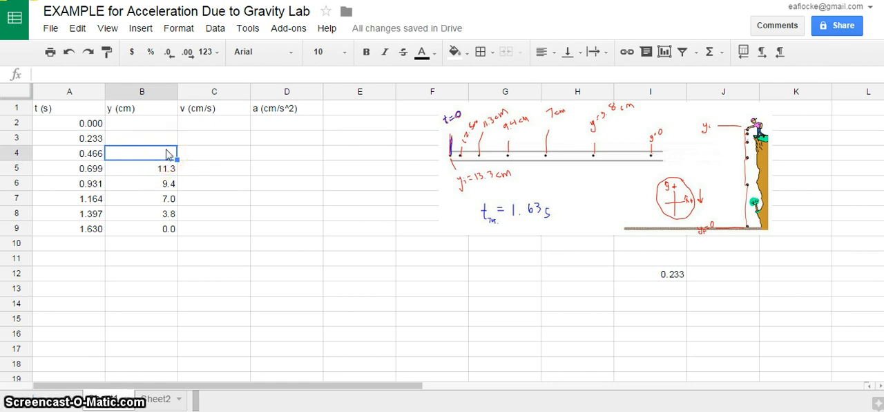
pyautogui.write('12.')
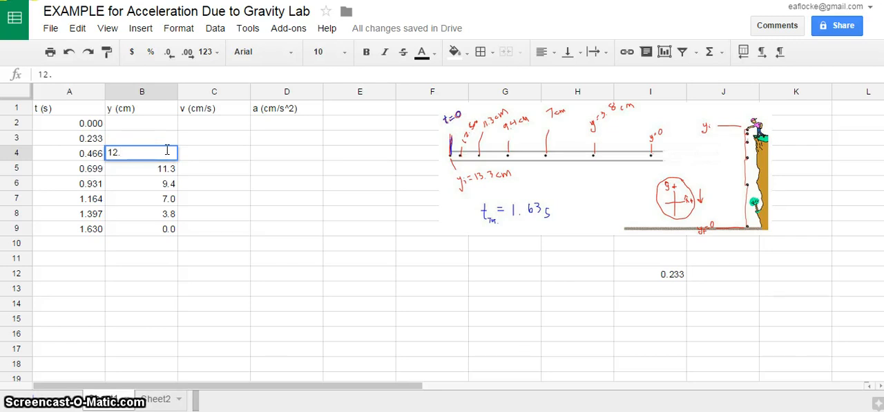
pyautogui.write('5')
pyautogui.click(231, 183)
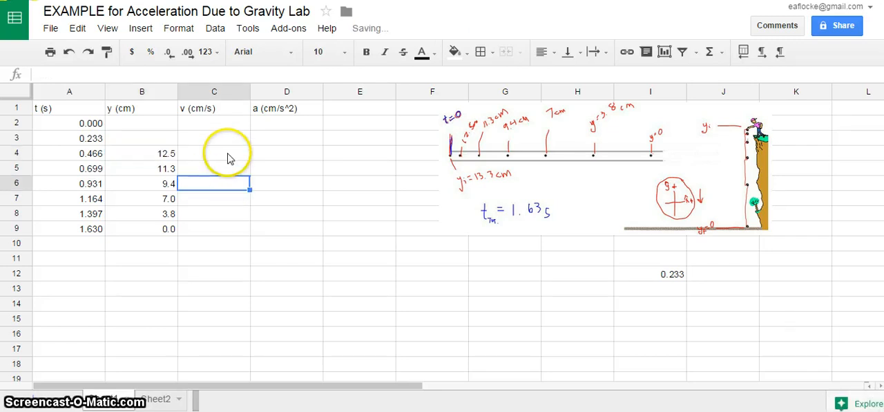
pyautogui.click(126, 142)
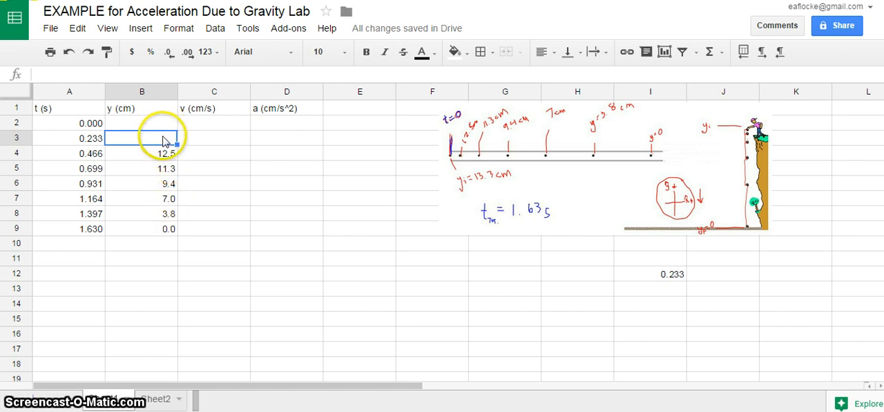
pyautogui.write('.3')
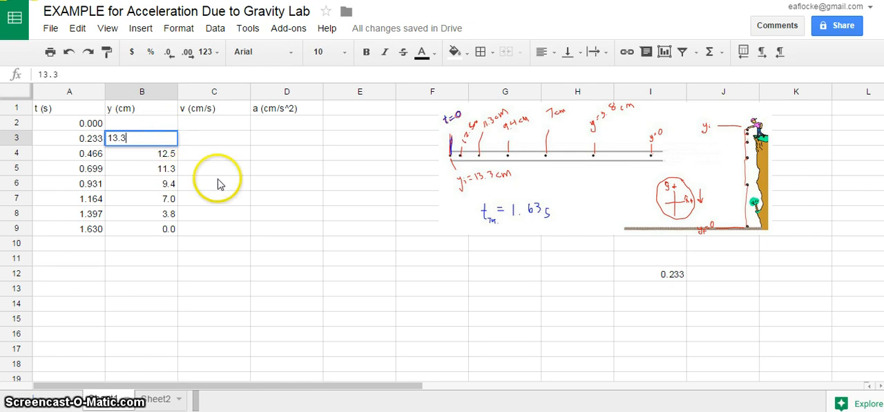
pyautogui.click(277, 221)
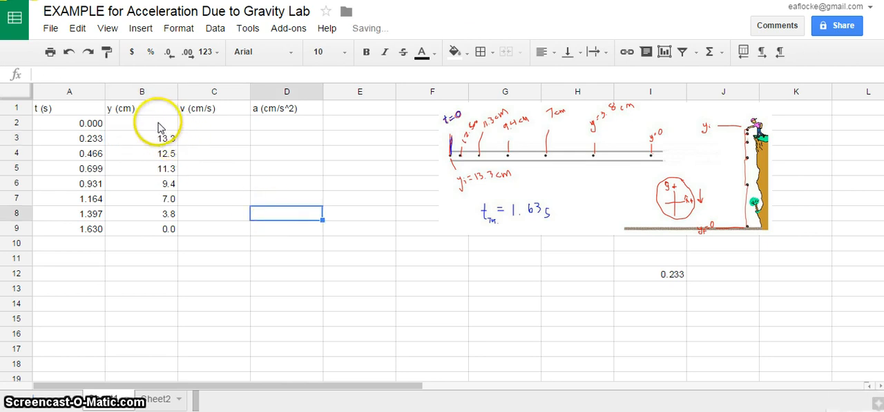
pyautogui.click(159, 128)
pyautogui.click(207, 140)
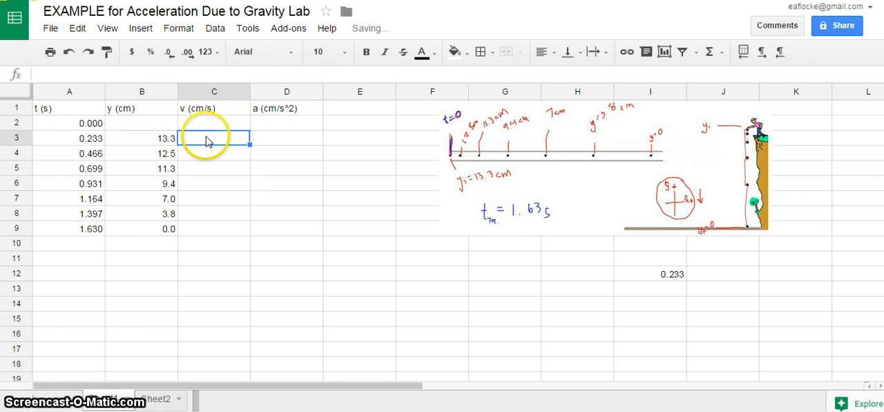
pyautogui.click(243, 230)
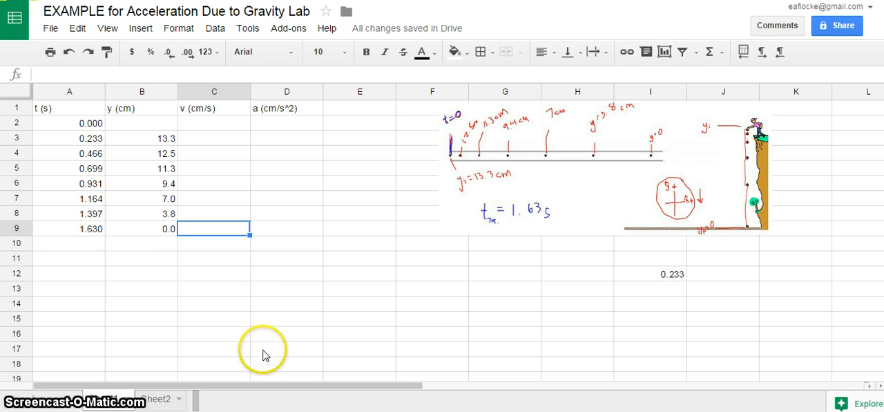
pyautogui.click(301, 318)
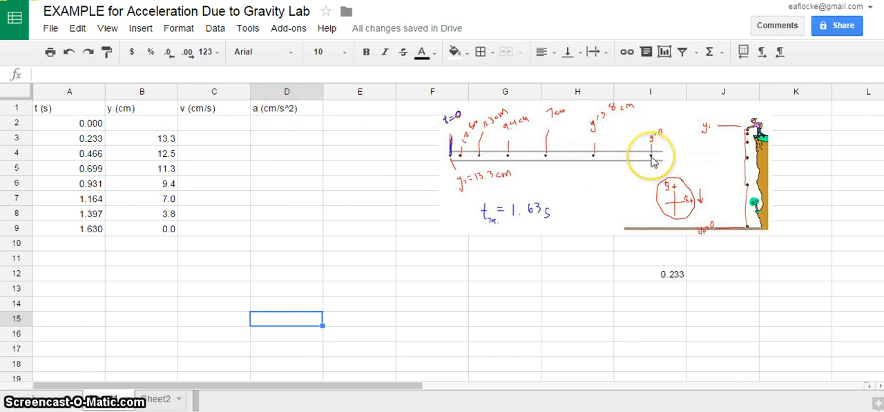
# Step: Enlarge the dot-data picture slightly from its lower outer corner and deselect it
pyautogui.click(620, 179)
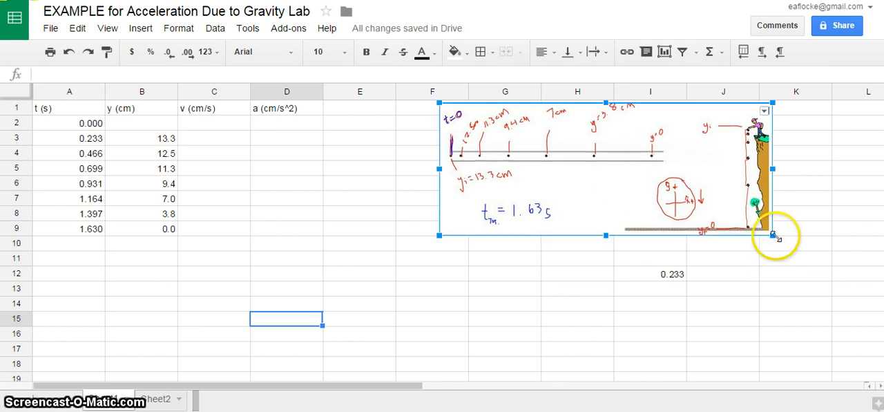
pyautogui.moveTo(773, 236); pyautogui.dragTo(794, 245)
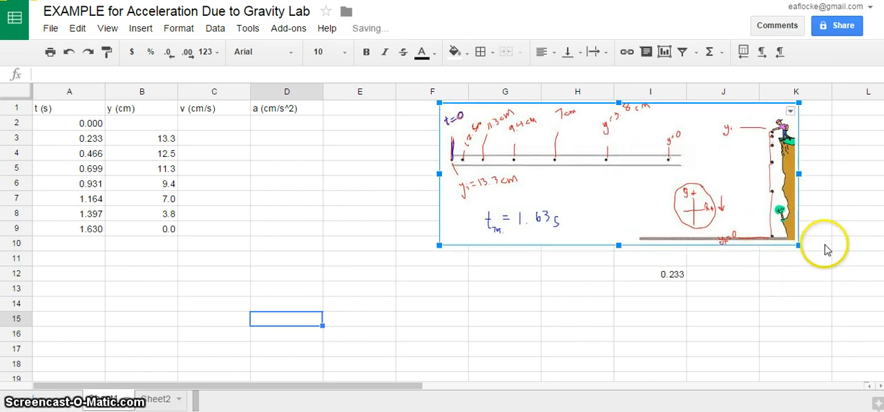
pyautogui.click(802, 239)
pyautogui.click(659, 152)
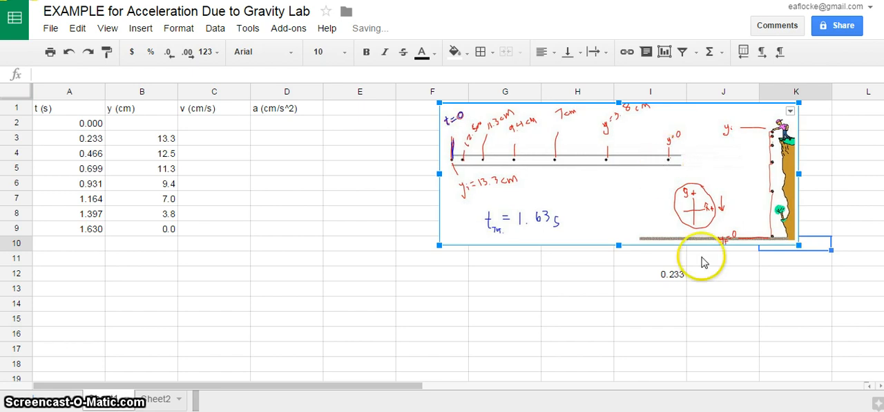
pyautogui.click(720, 301)
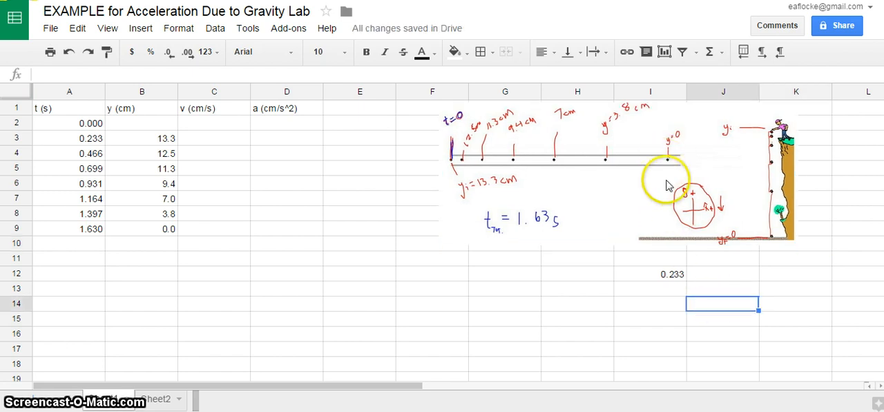